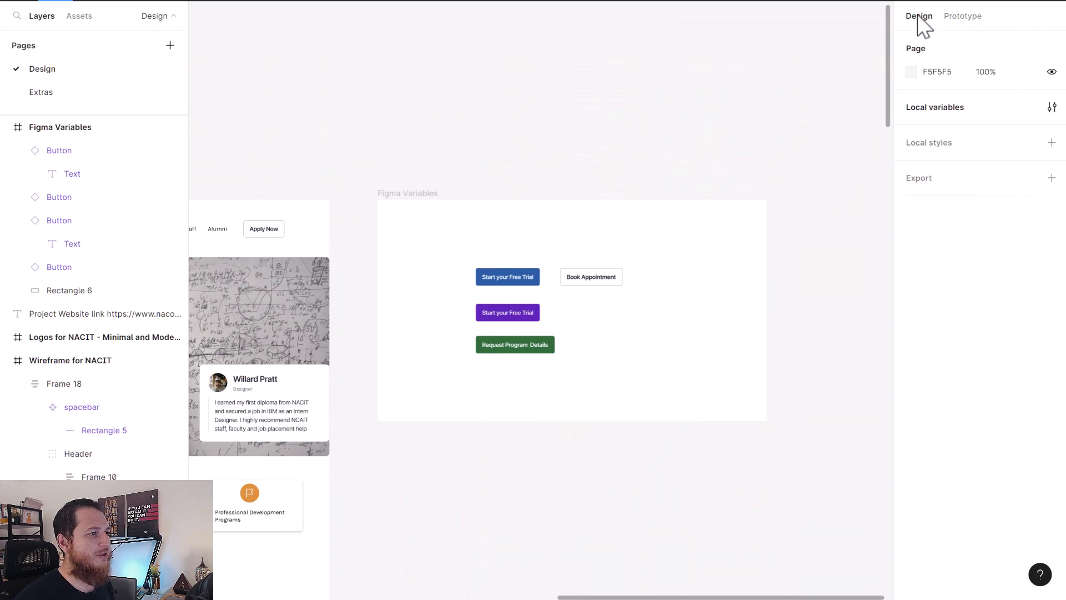
Delete the old BtnSubscribe and BtnCTA variables from Local variables, then start a new variable.
click(932, 112)
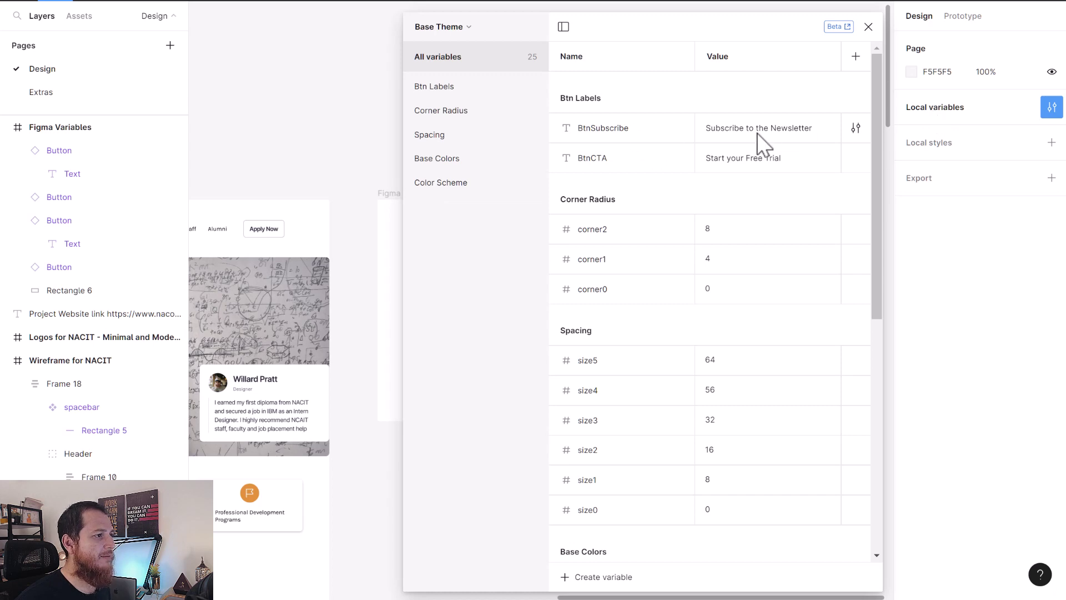
click(607, 132)
shift+click(598, 159)
right_click(599, 160)
click(614, 185)
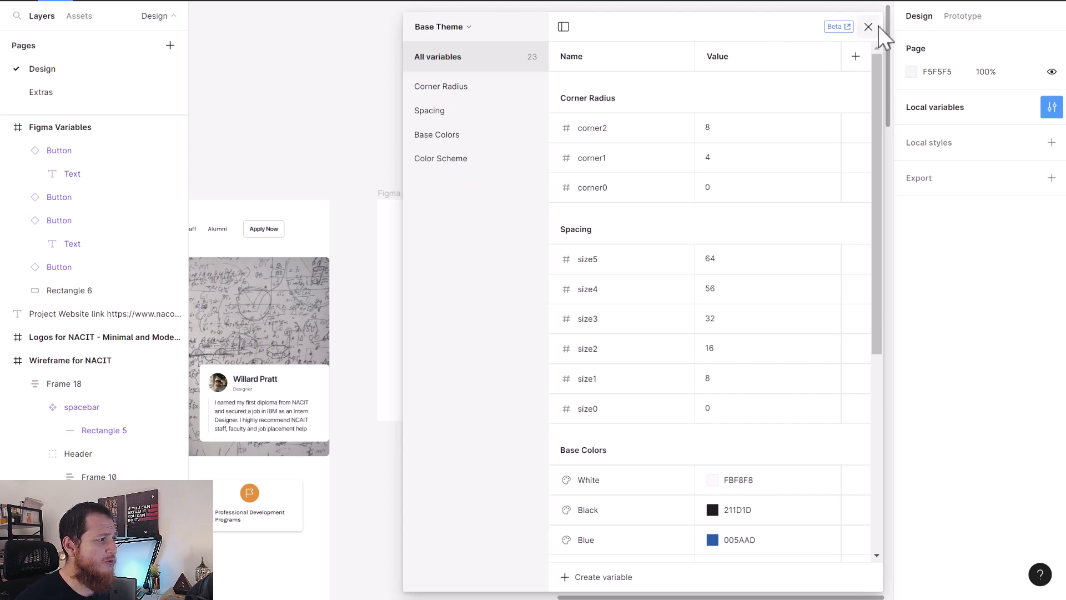
click(603, 573)
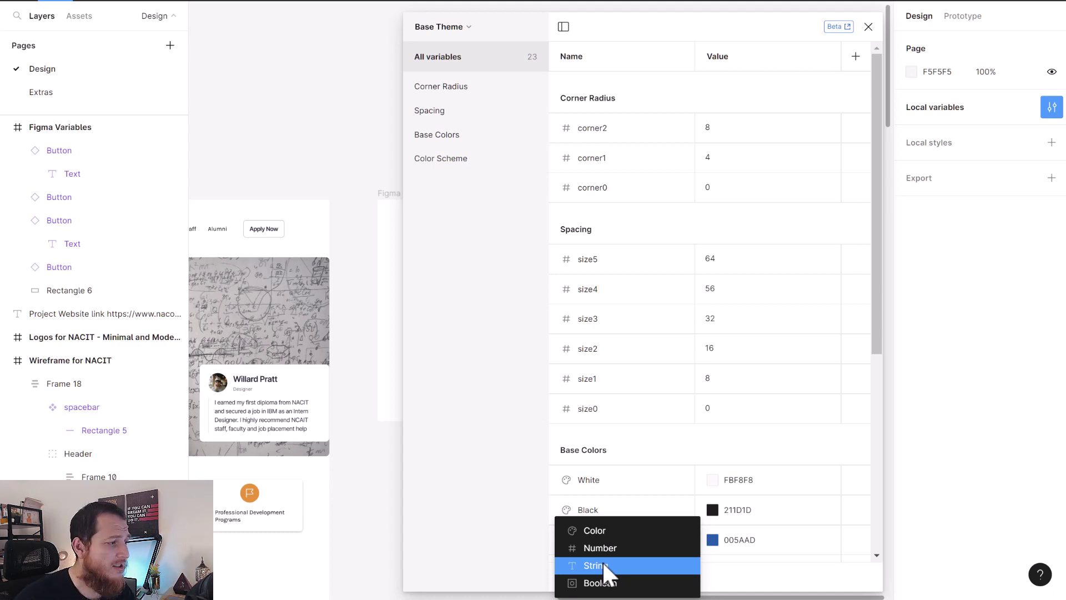
Create two new String variables in Base Theme.
click(604, 565)
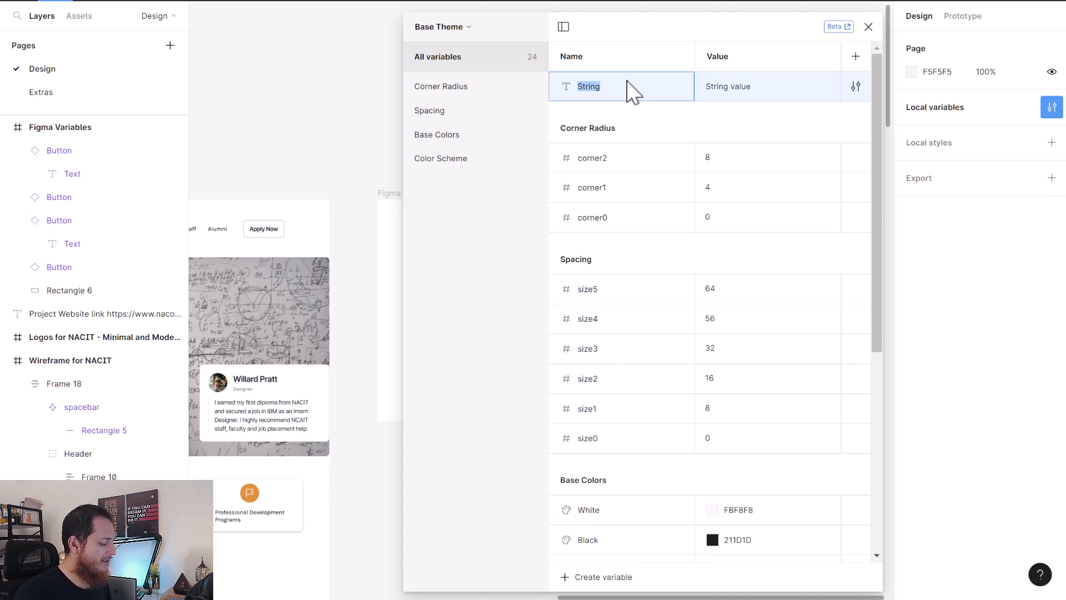
click(593, 580)
click(595, 570)
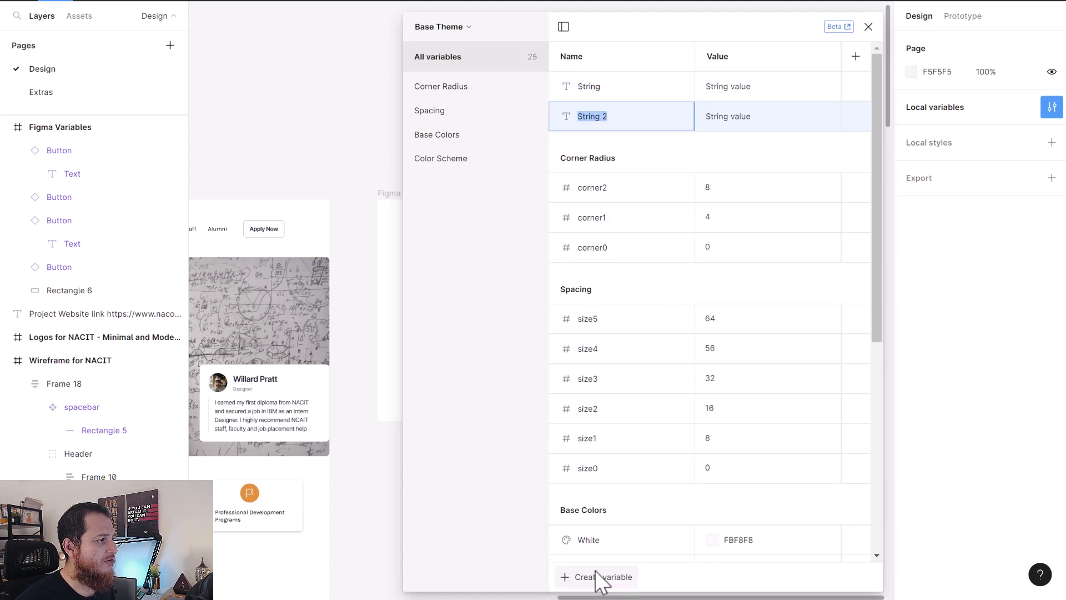
Name the first string variable btnCTA and set its value to 'Get started Now'.
double_click(610, 87)
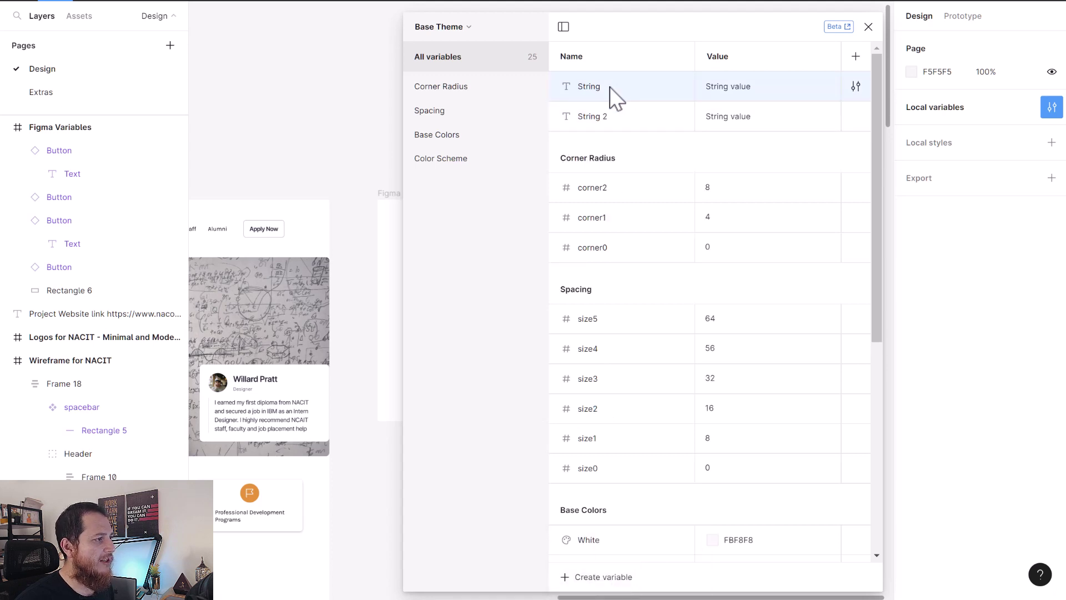
text(BB)
key(BackSpace)
key(BackSpace)
text(btnCTA)
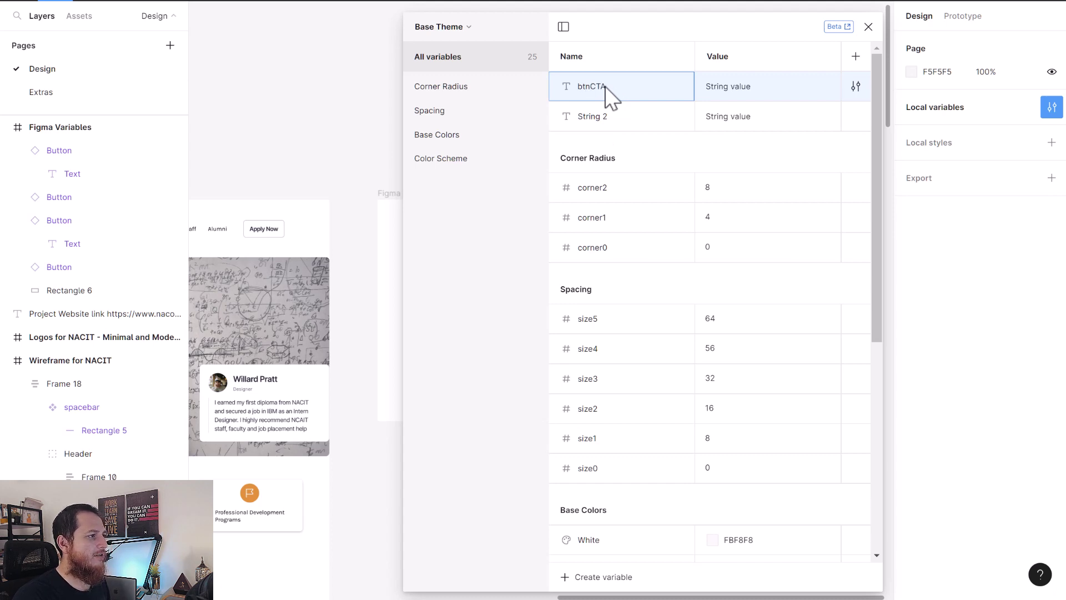
key(Tab)
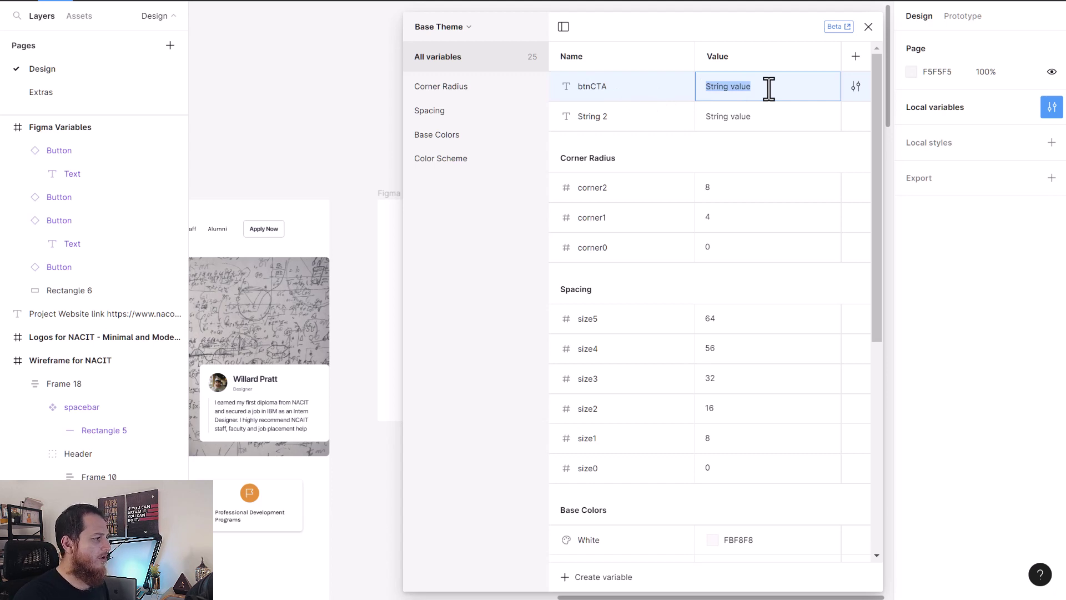
text(Get started Now)
key(Return)
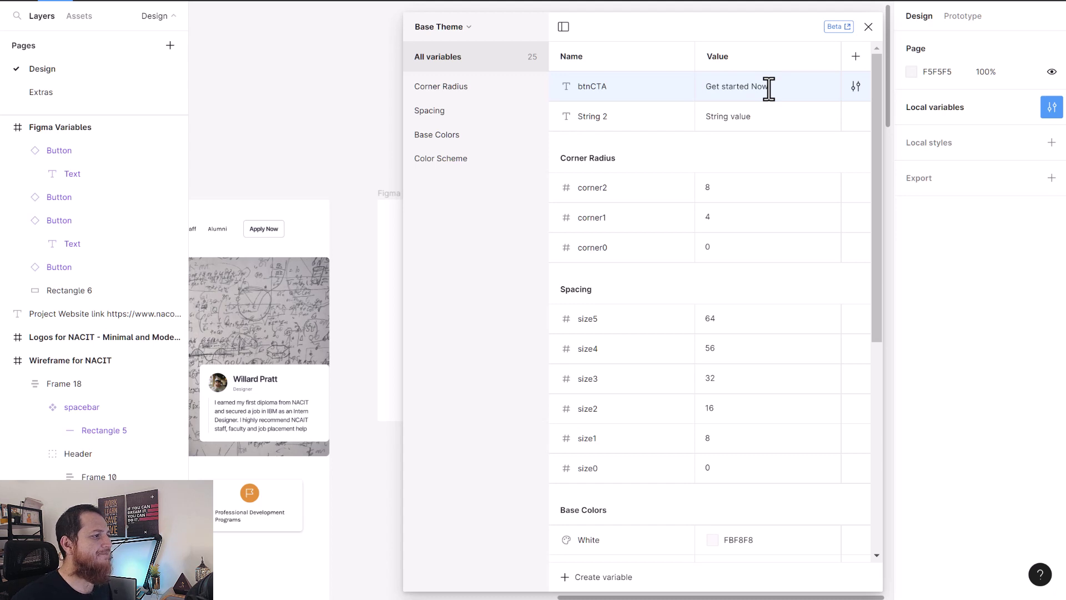
Name the second string variable btnCall and set its value to 'Contact us'.
double_click(582, 119)
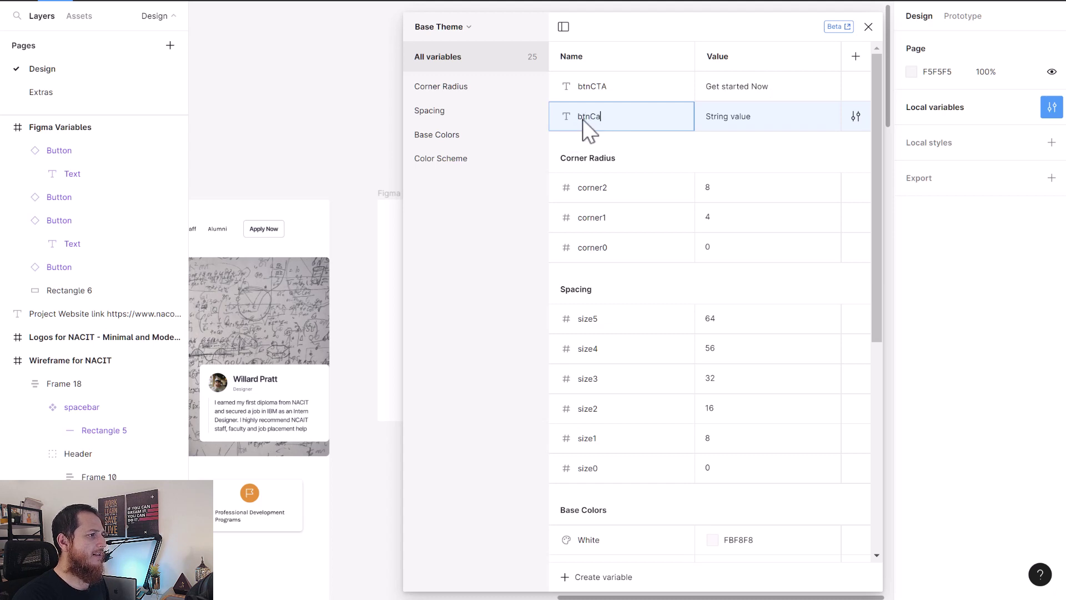
key(Tab)
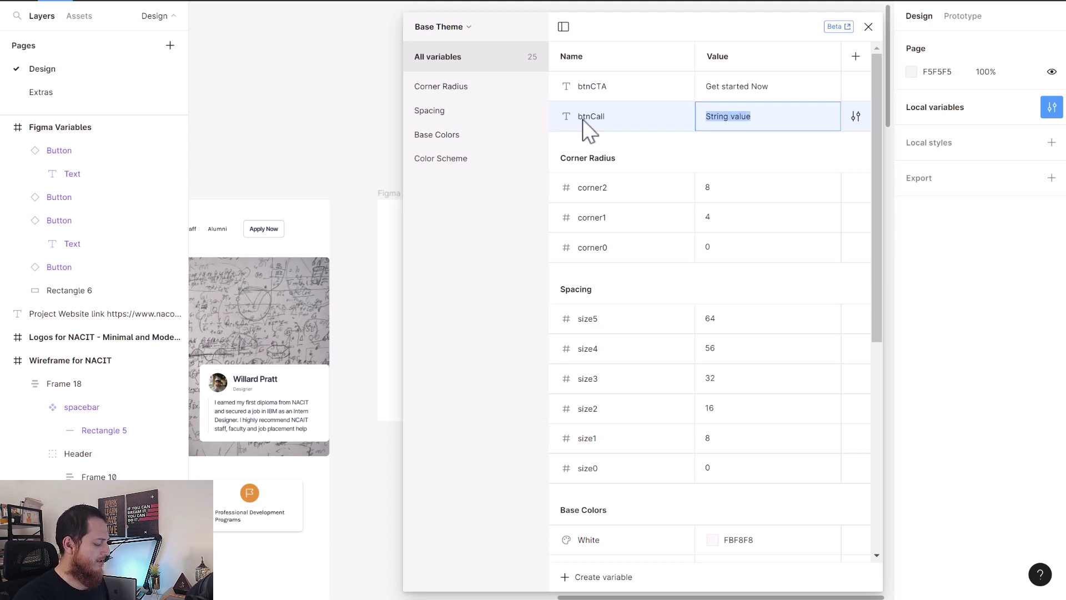
text(Contact us)
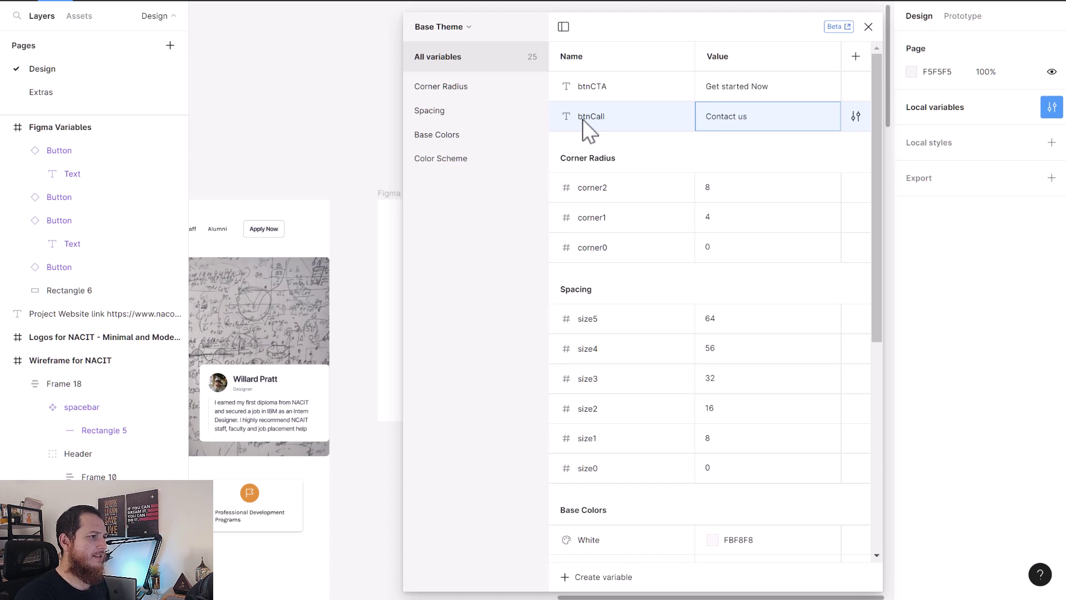
key(Return)
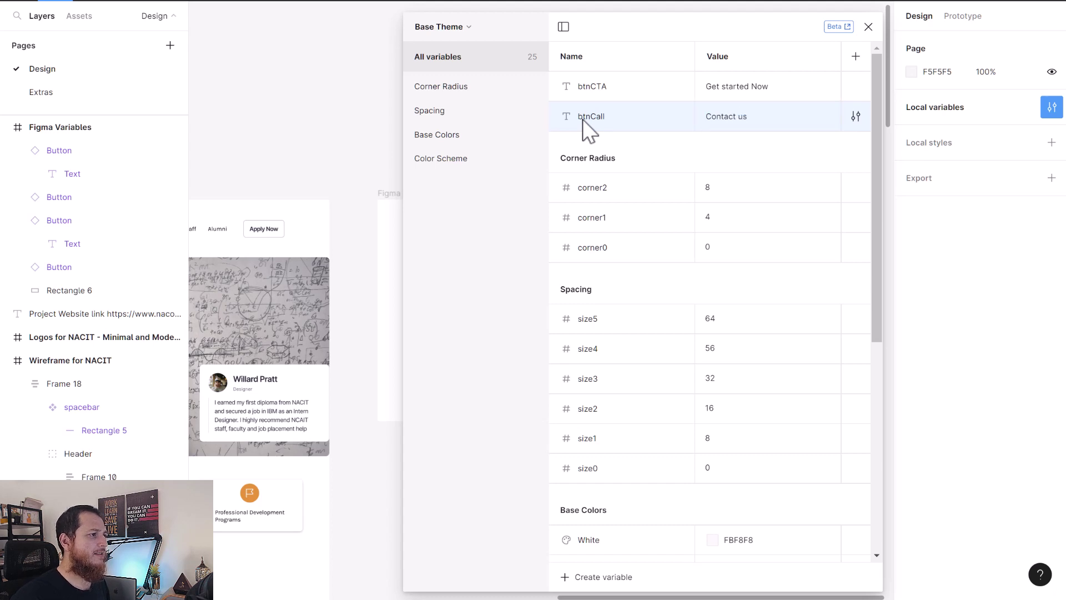
Group btnCTA and btnCall into a new variable group named Button Labels.
shift+click(600, 85)
right_click(599, 84)
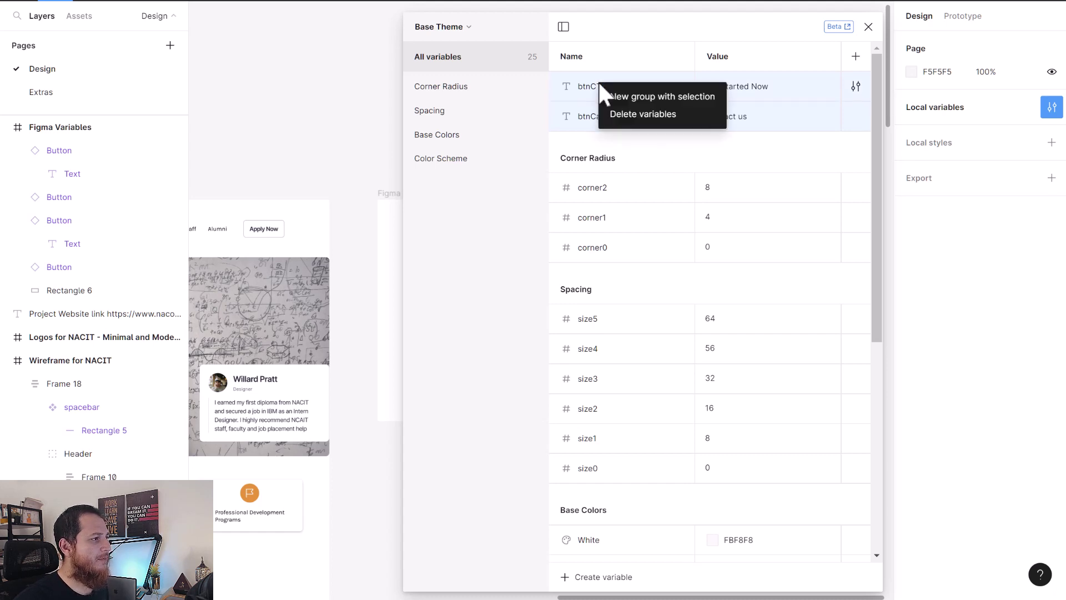
click(616, 97)
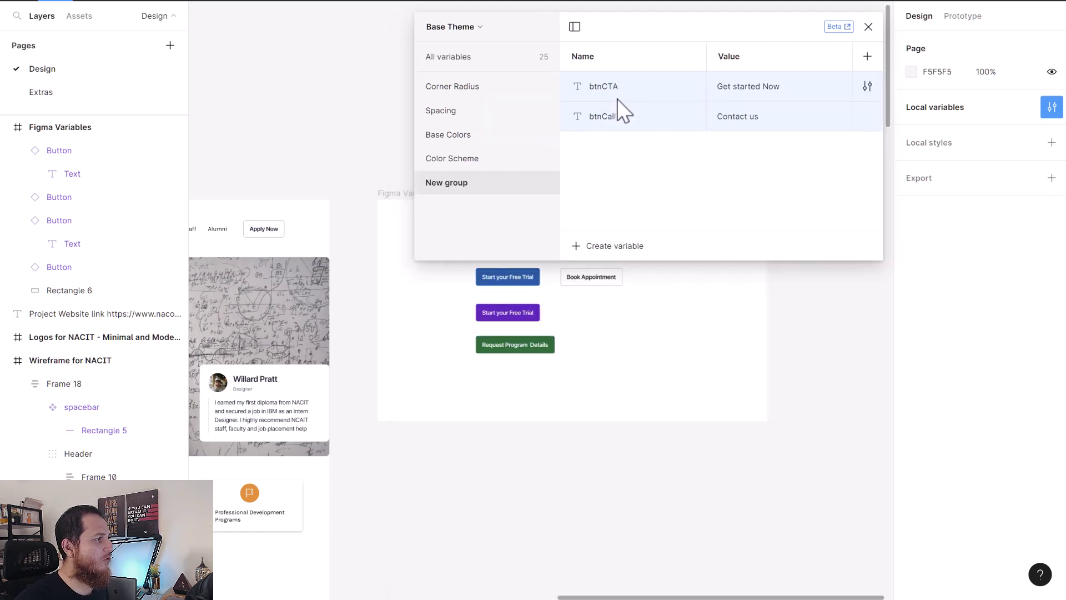
double_click(441, 182)
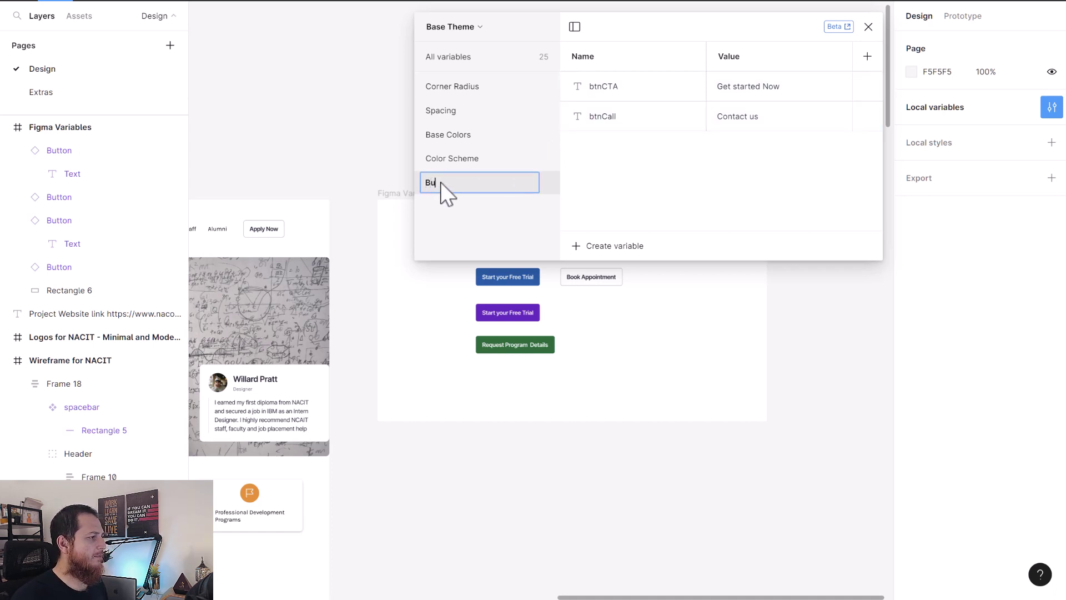
text(Button Labels)
key(Return)
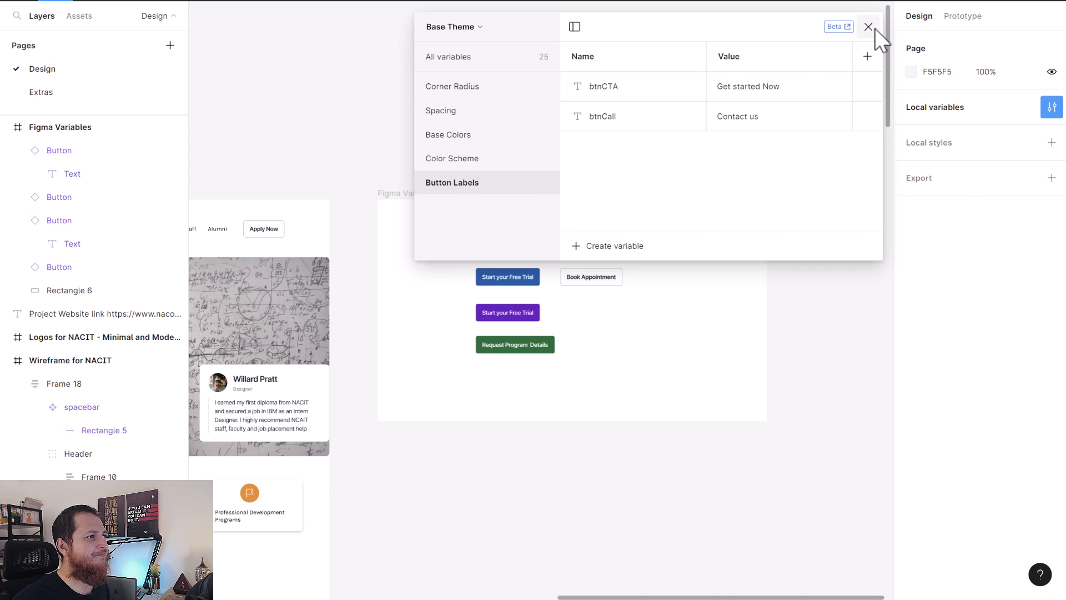
Rename the group to Button Text, then back to Button Labels.
double_click(479, 182)
click(478, 182)
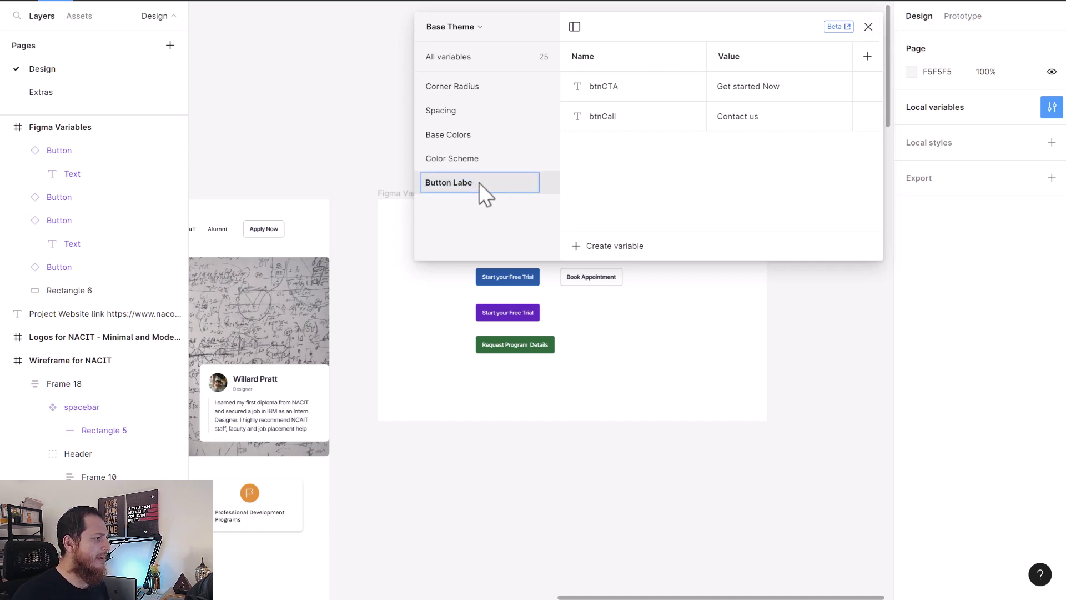
text(Text)
key(Return)
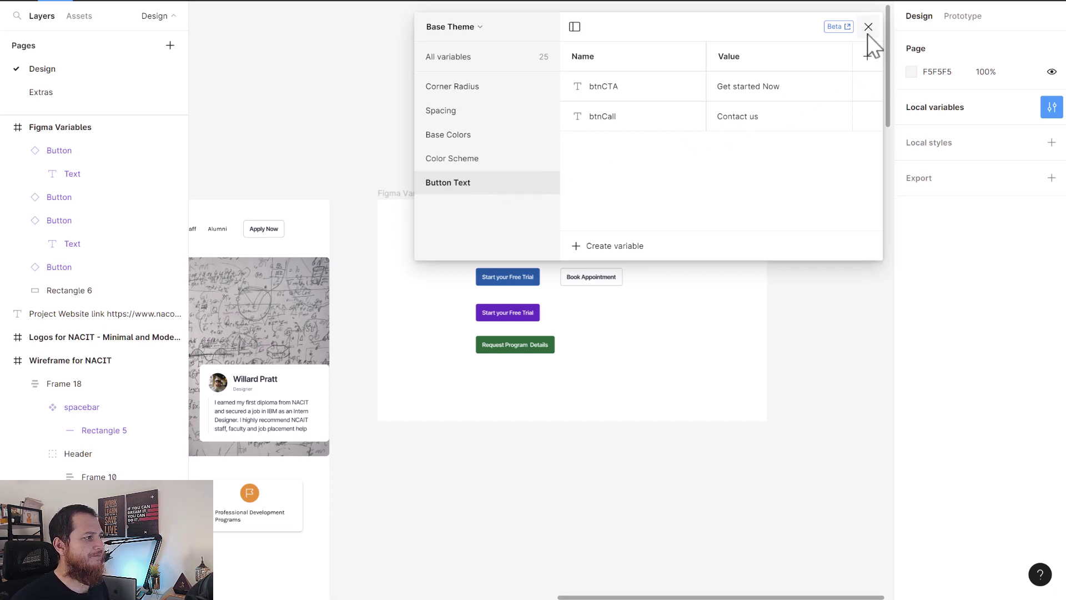
double_click(465, 186)
click(473, 185)
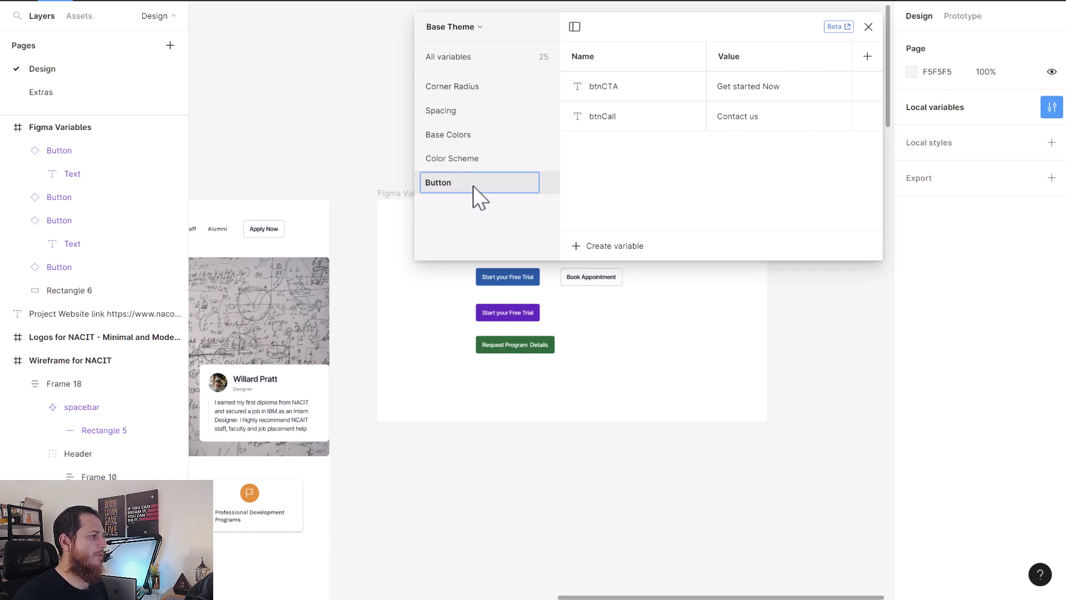
text(Labels)
key(Return)
Close the variables window and zoom to the white rectangle behind the buttons.
click(868, 28)
click(663, 371)
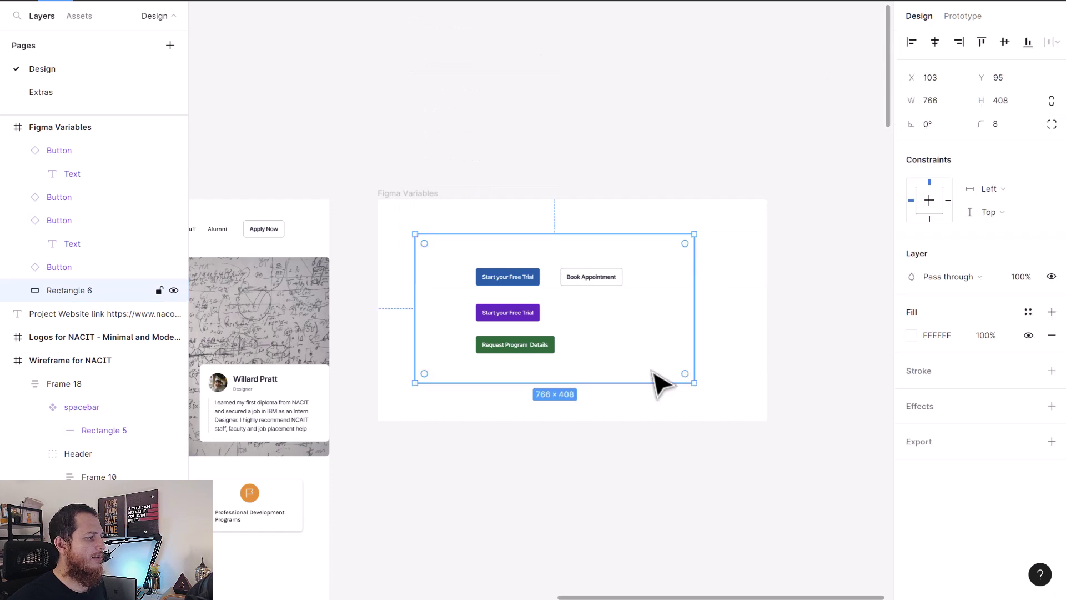
key(shift+2)
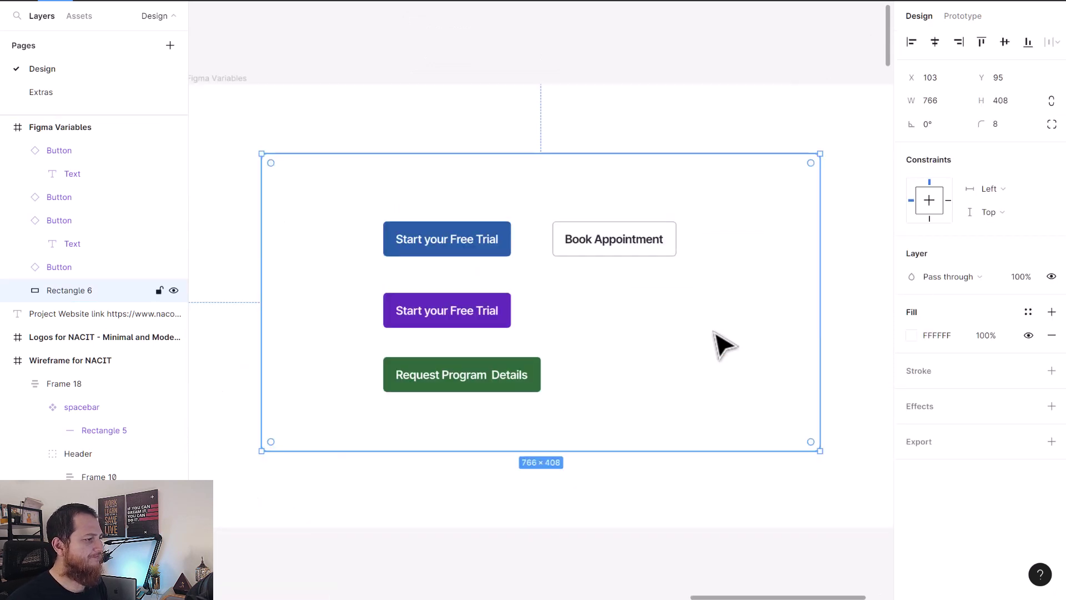
Select the blue Start your Free Trial button's text layer and list its variables down to Button Labels.
click(478, 257)
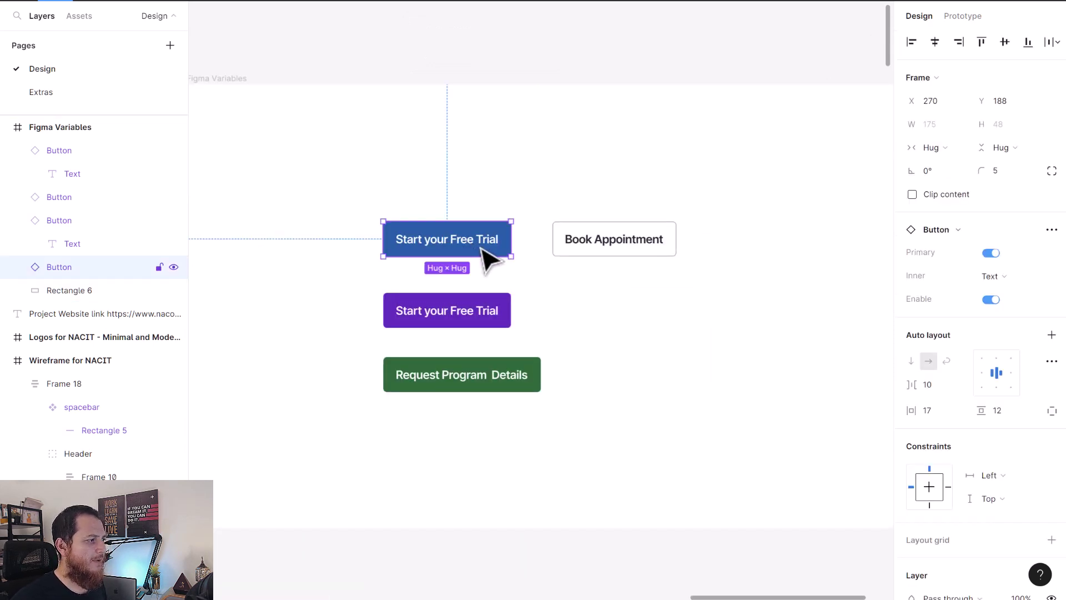
click(17, 267)
click(65, 288)
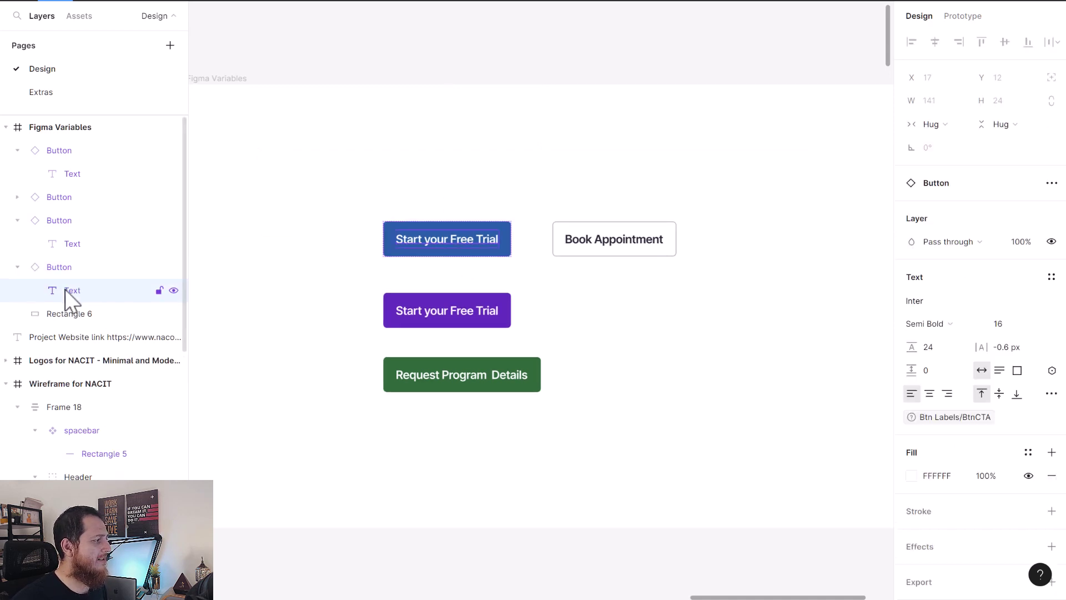
click(1052, 370)
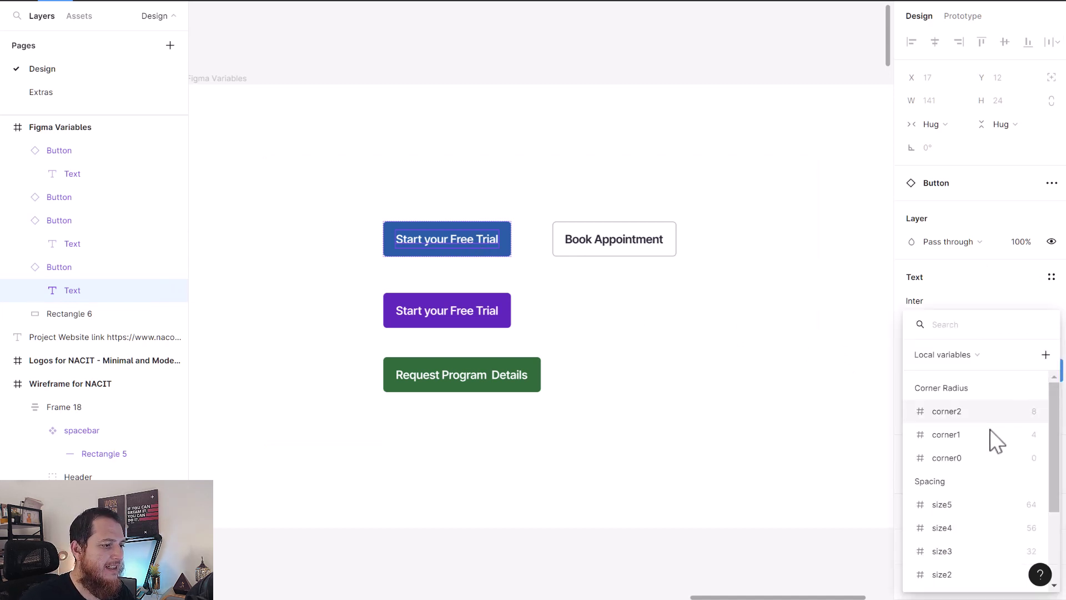
scroll(957, 516, down, 3)
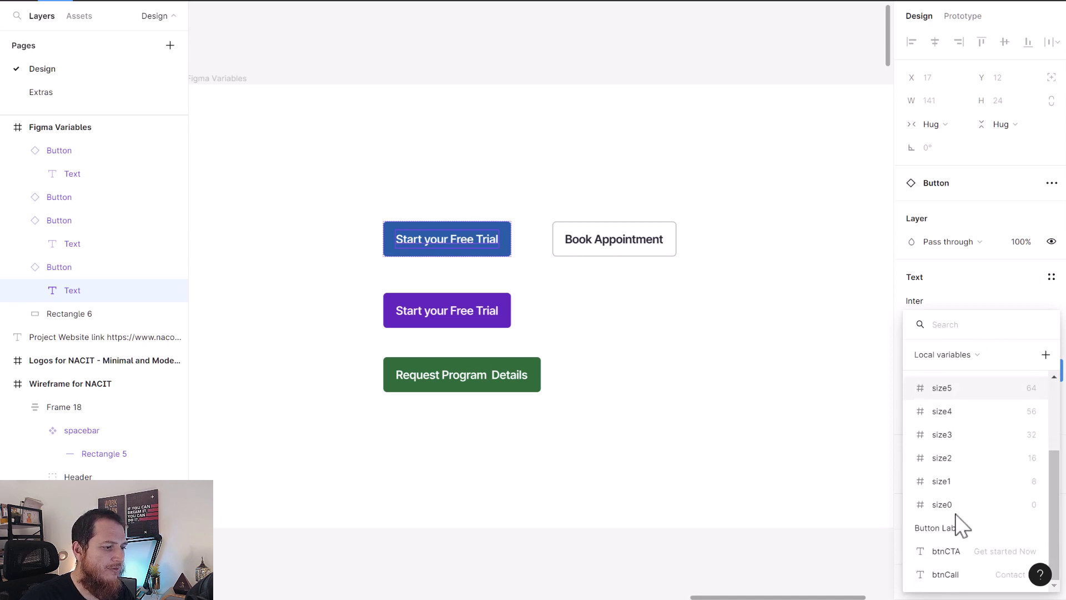
Link the blue button's text to btnCTA and the purple button's text to btnCall.
click(954, 549)
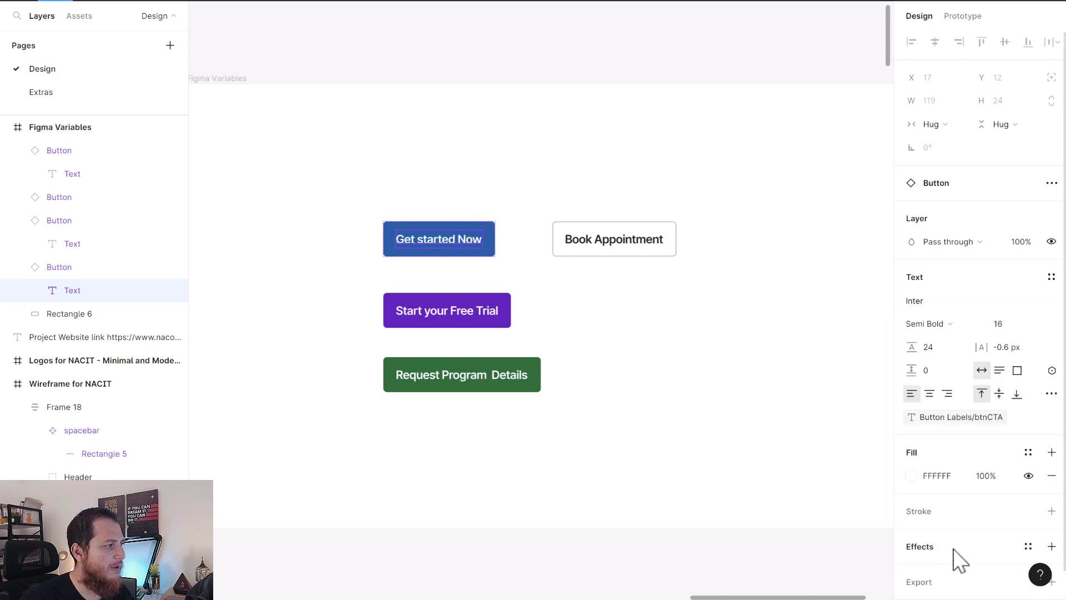
click(482, 321)
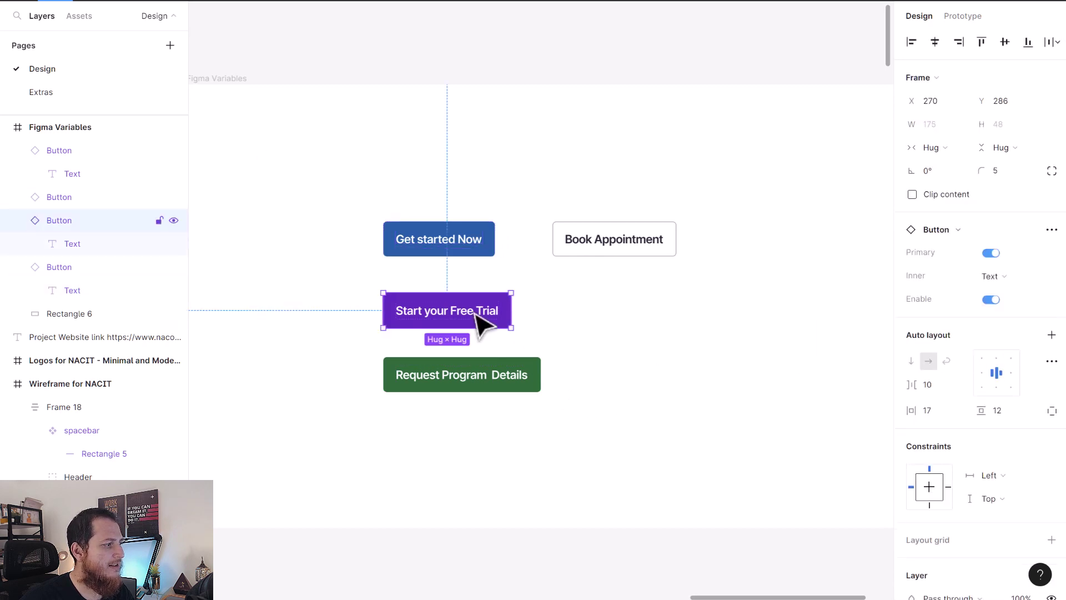
ctrl+click(476, 314)
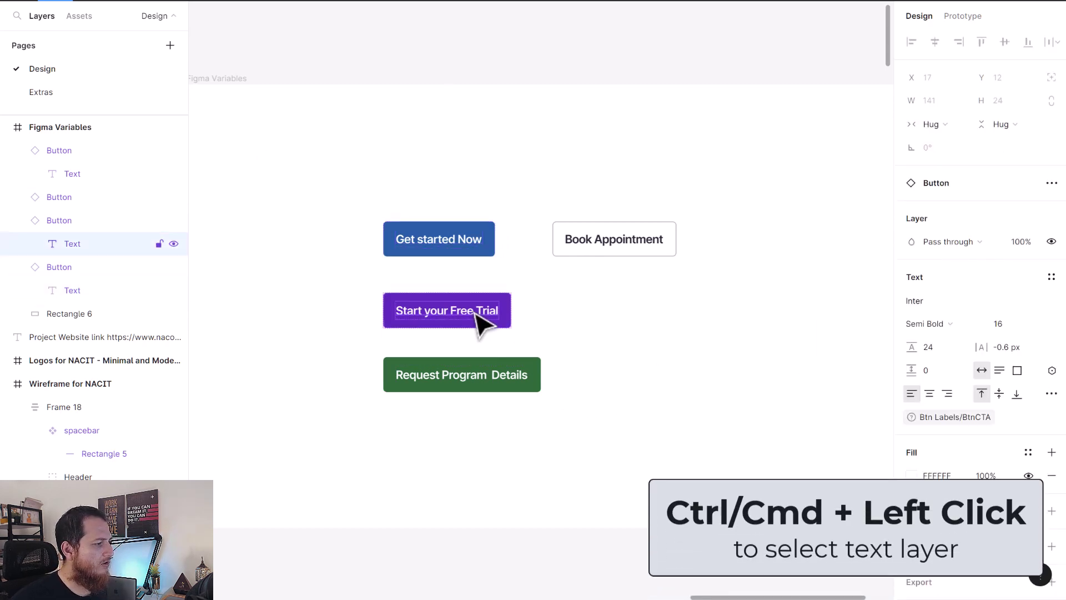
click(1051, 371)
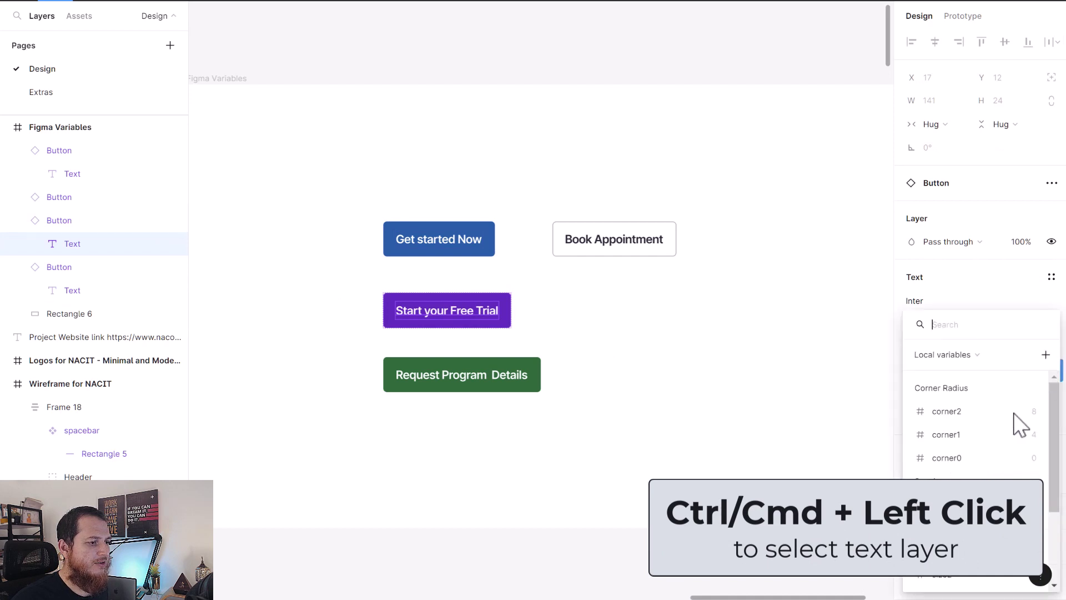
scroll(999, 455, down, 5)
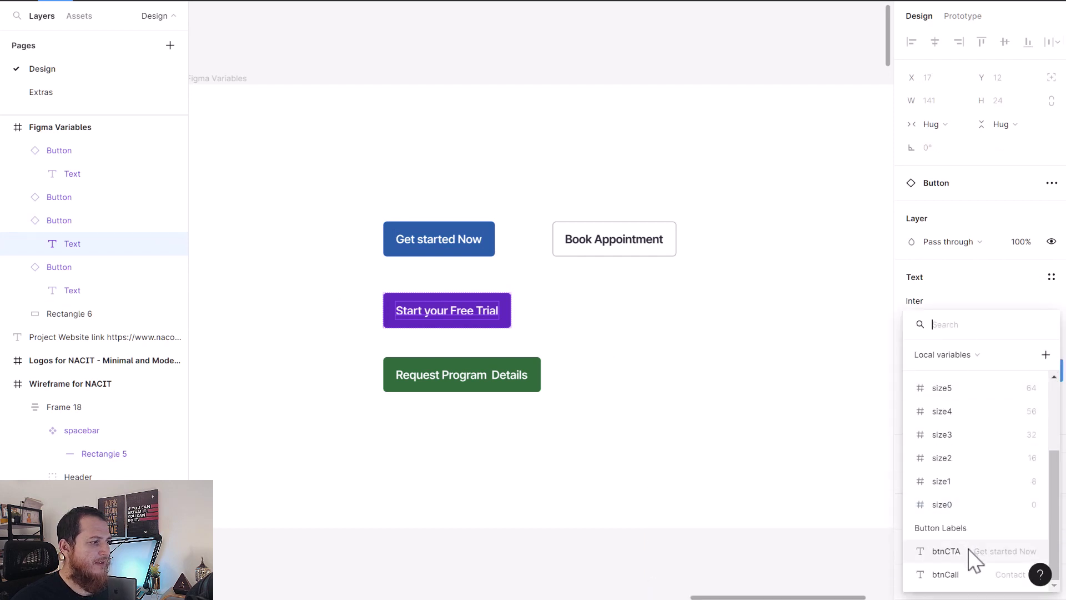
click(968, 575)
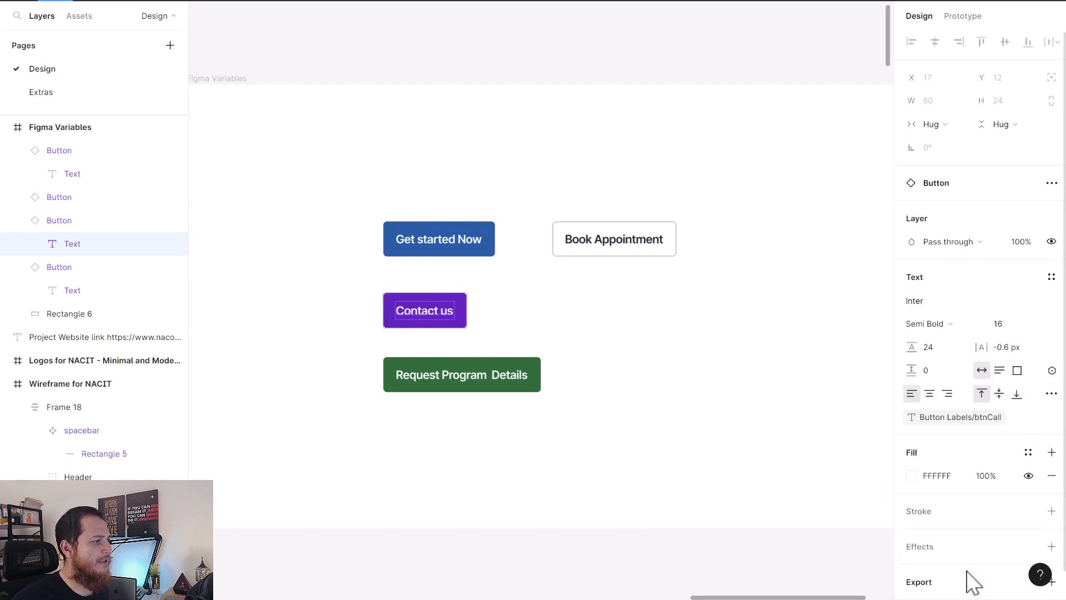
Link the green button label and the white Book Appointment label to btnCTA, then deselect.
click(442, 388)
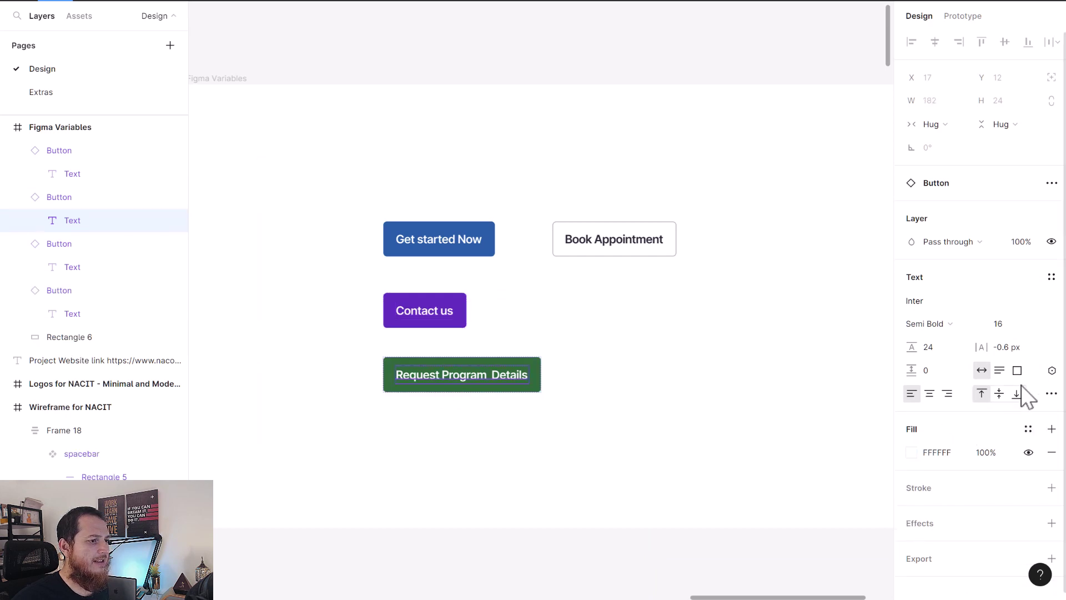
click(1052, 370)
scroll(958, 521, down, 5)
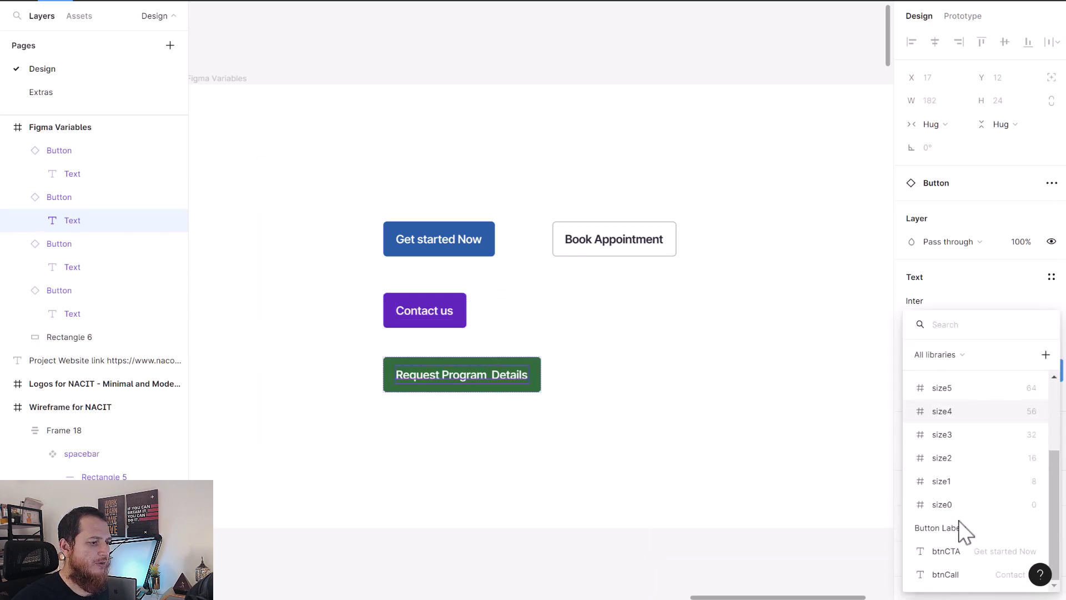
click(951, 553)
click(604, 247)
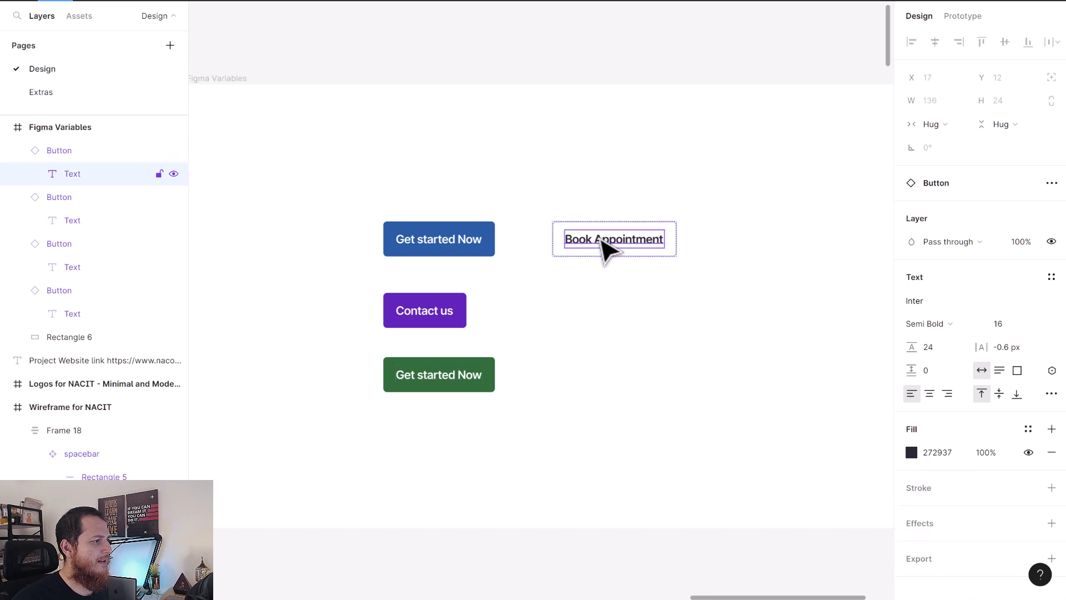
click(1050, 370)
scroll(977, 477, down, 3)
scroll(975, 505, down, 1)
click(964, 553)
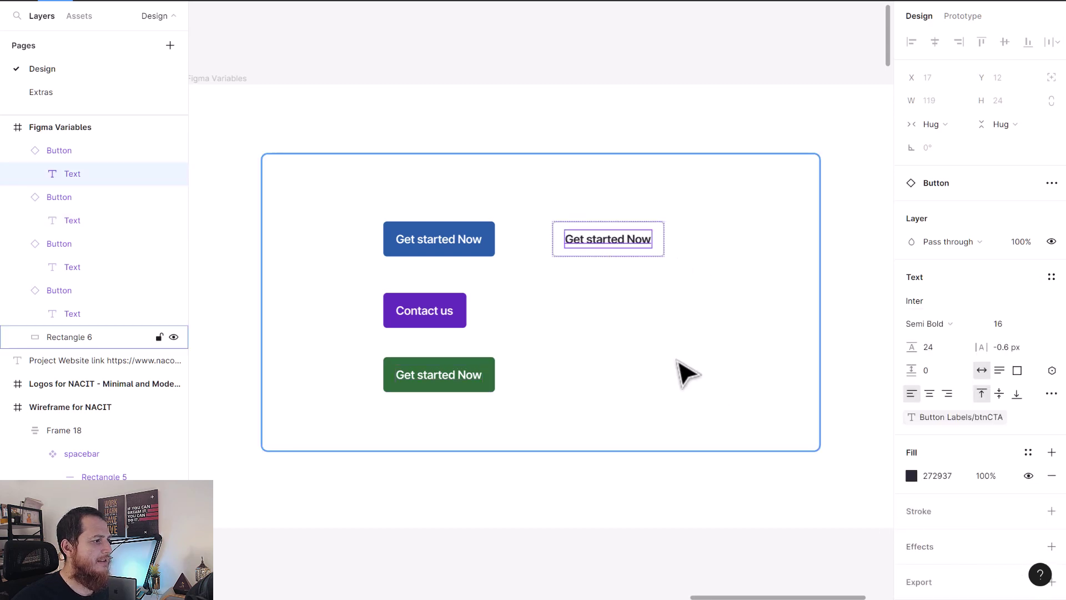
click(687, 373)
click(661, 469)
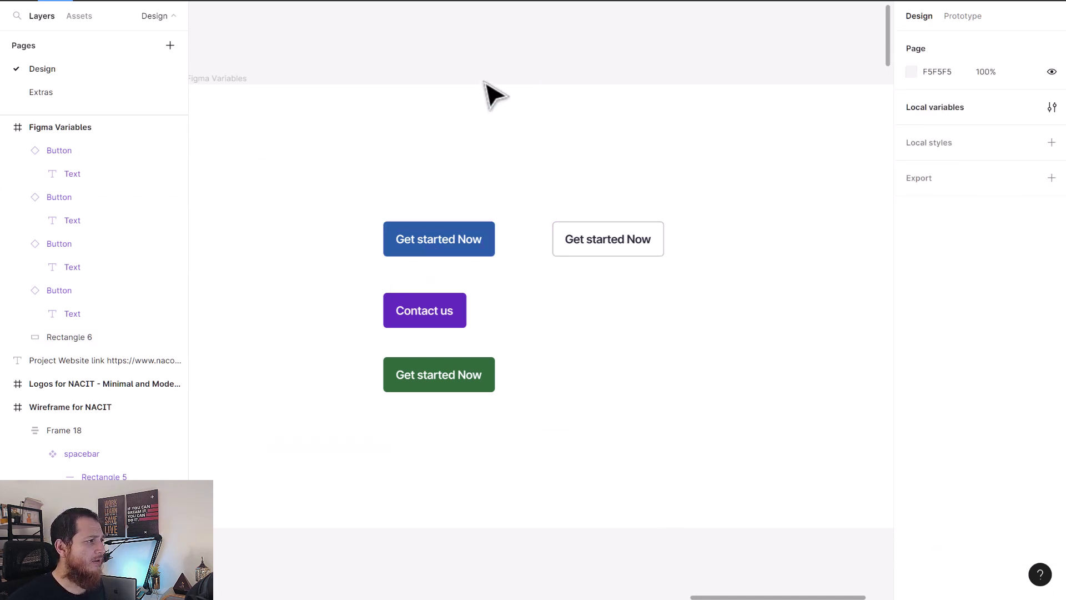
Change btnCTA's value in Button Labels to 'Let's Start Learning' and close the variables window.
click(950, 110)
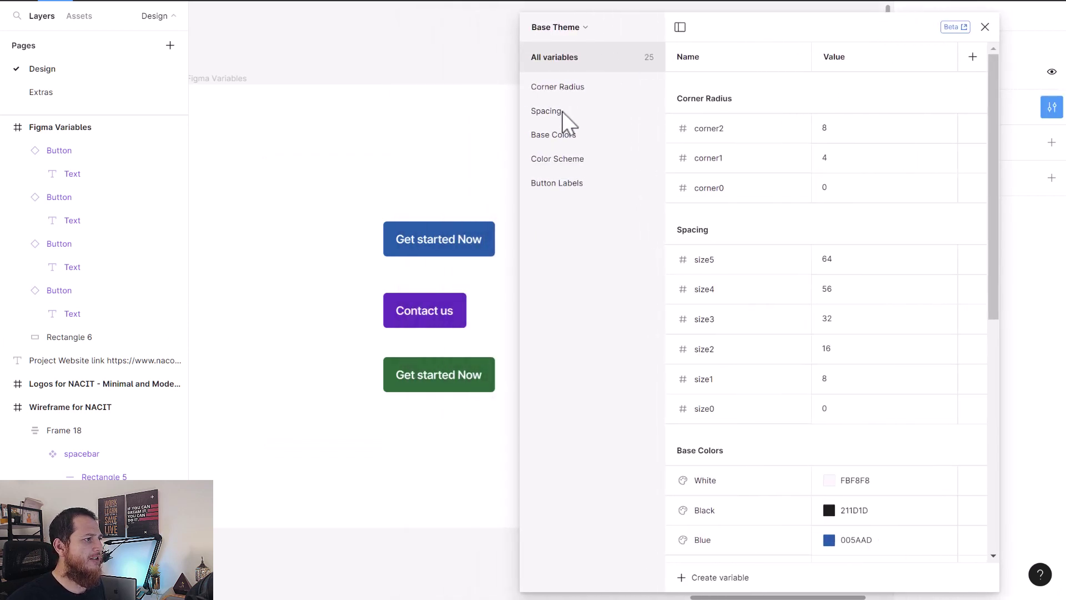
click(557, 185)
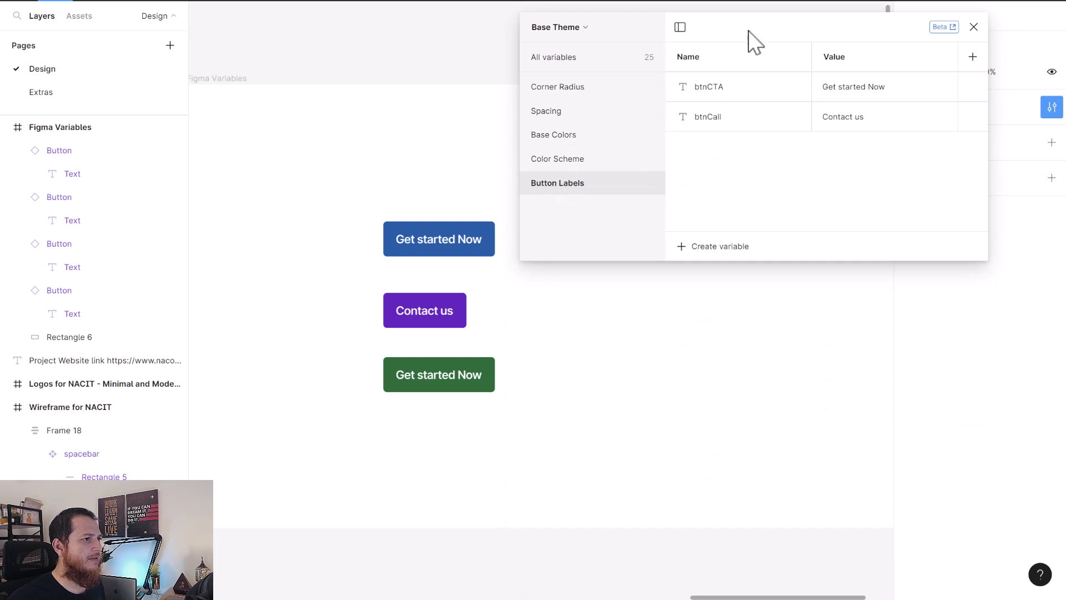
drag(754, 34, 795, 301)
double_click(887, 354)
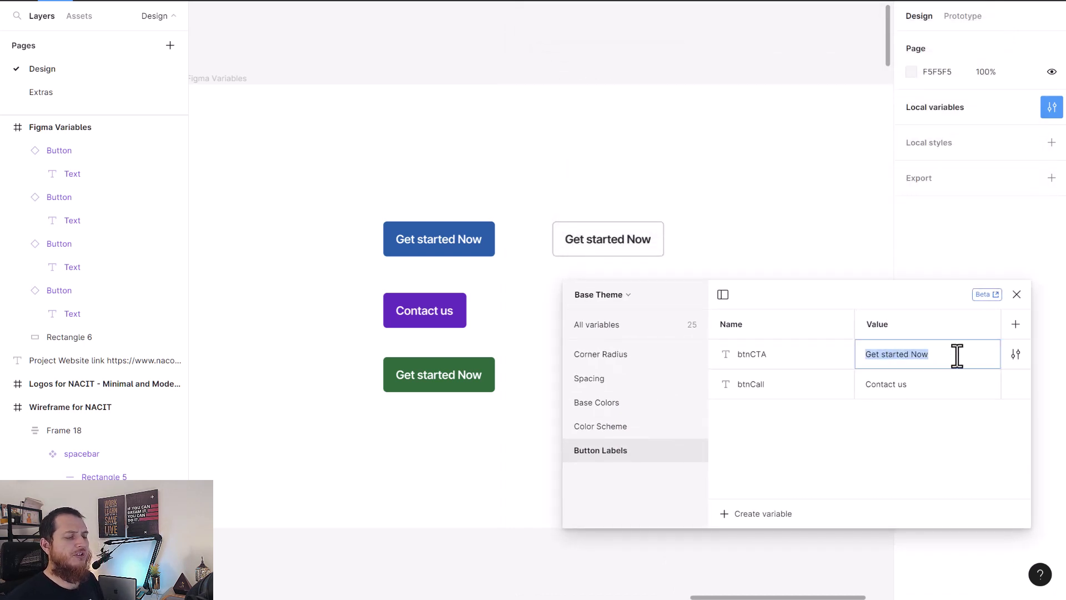
text(Let's)
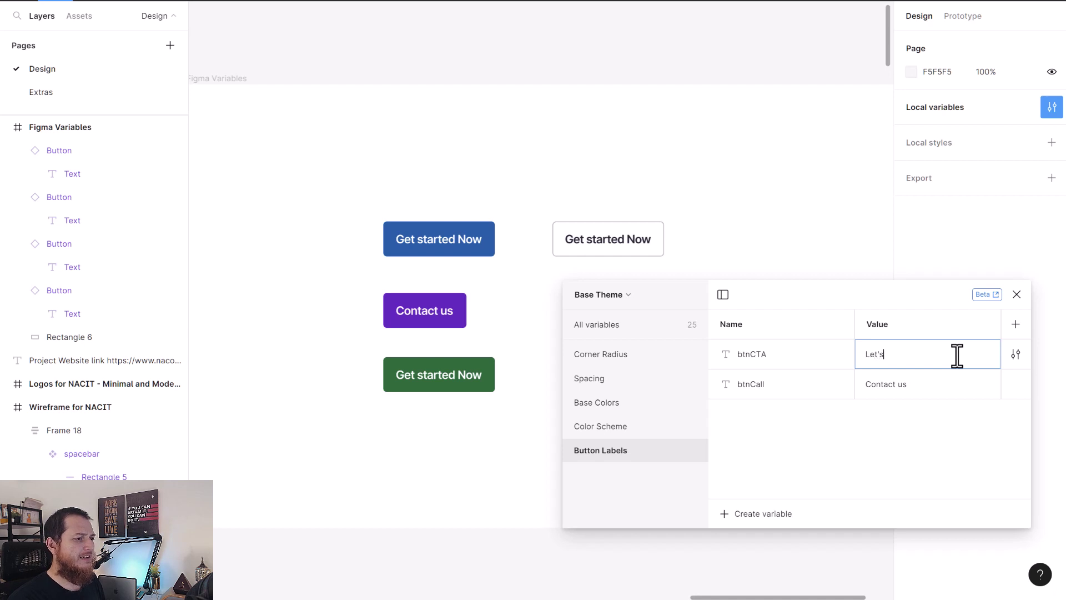
text( Ge)
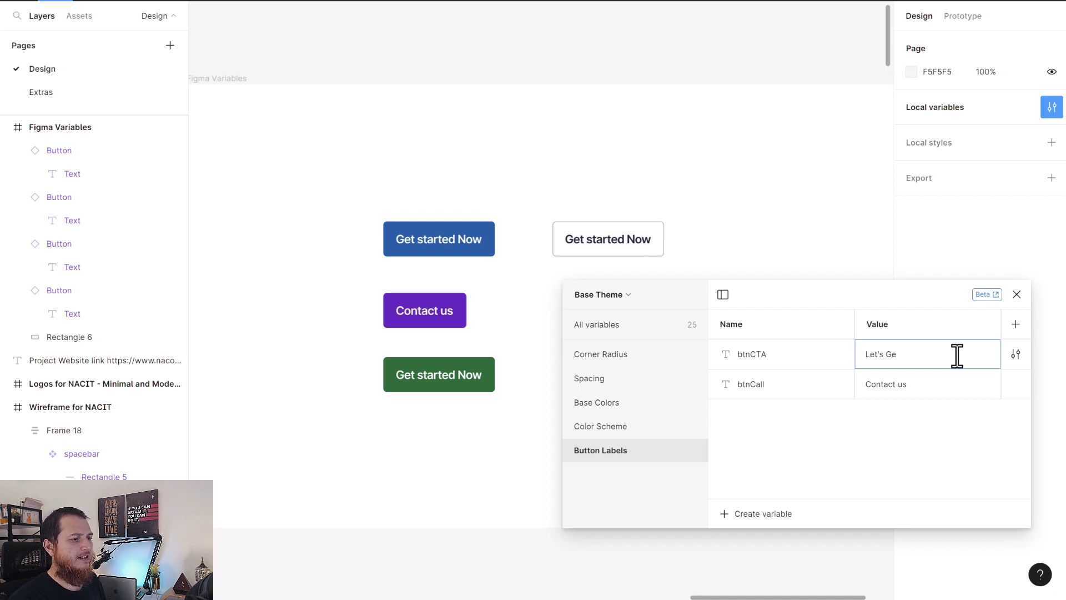
text(tStart Learning)
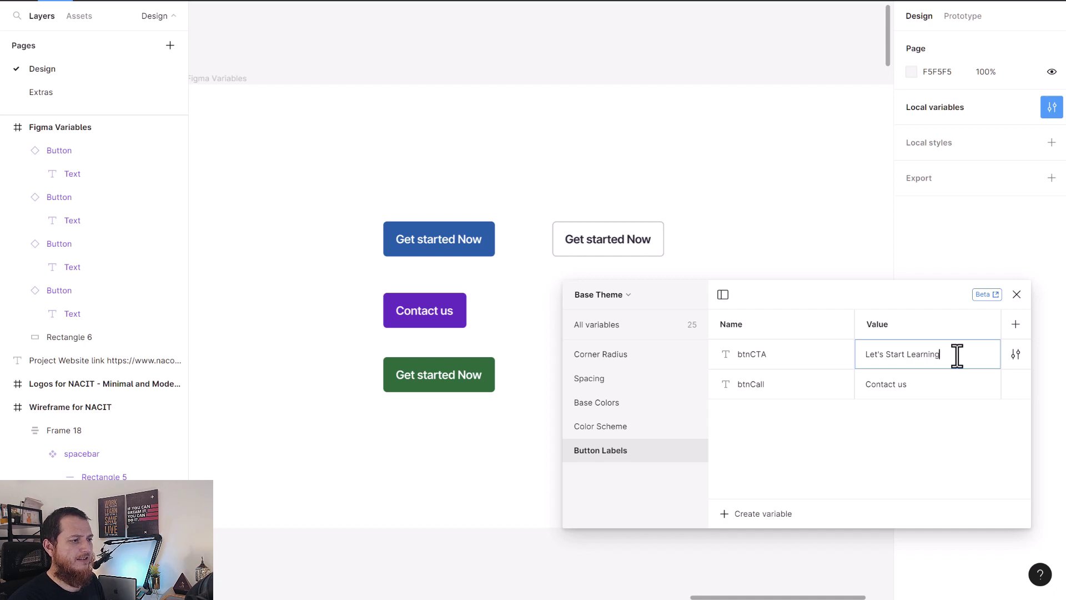
key(Return)
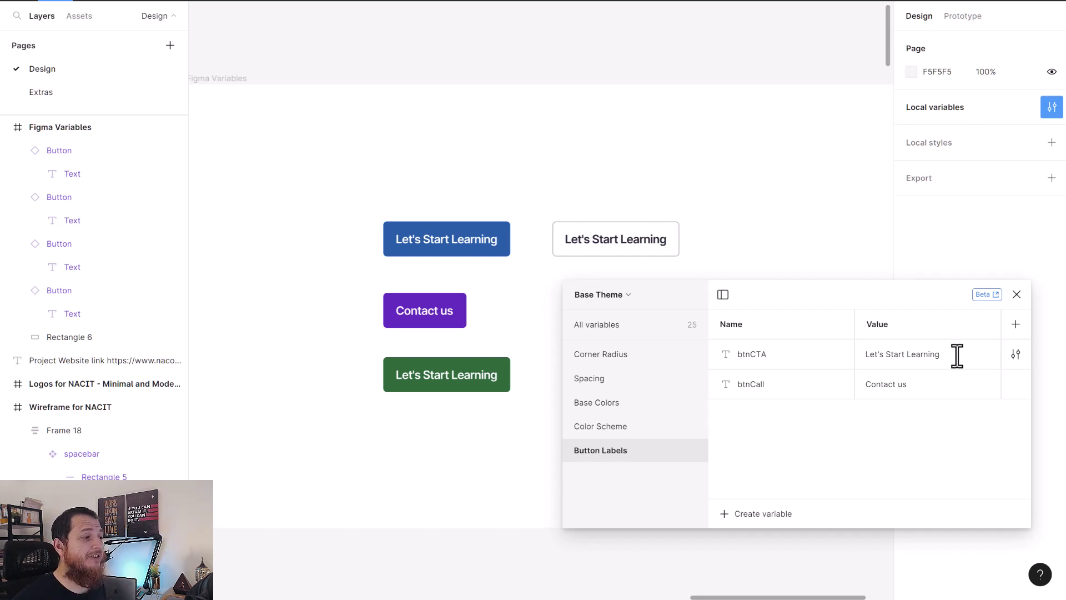
click(1016, 294)
click(704, 369)
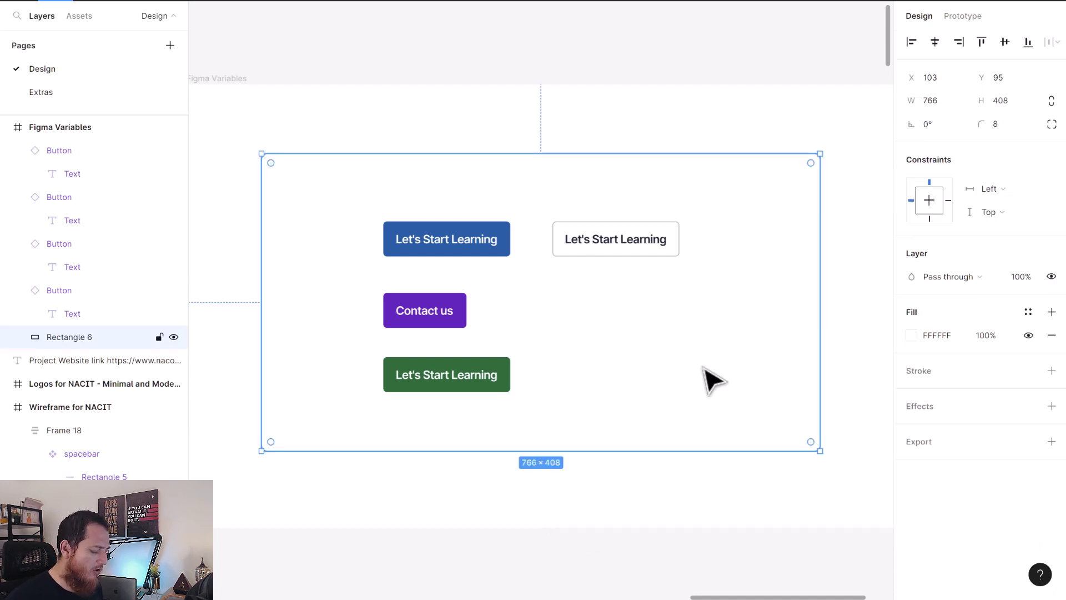
key(ctrl+minus)
key(ctrl+equal)
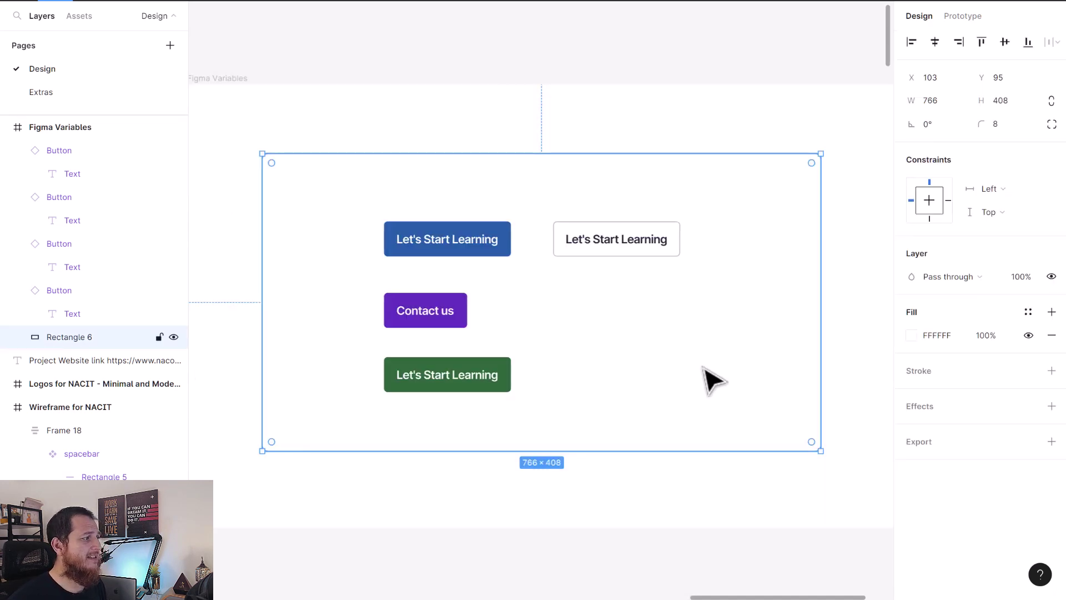
click(496, 64)
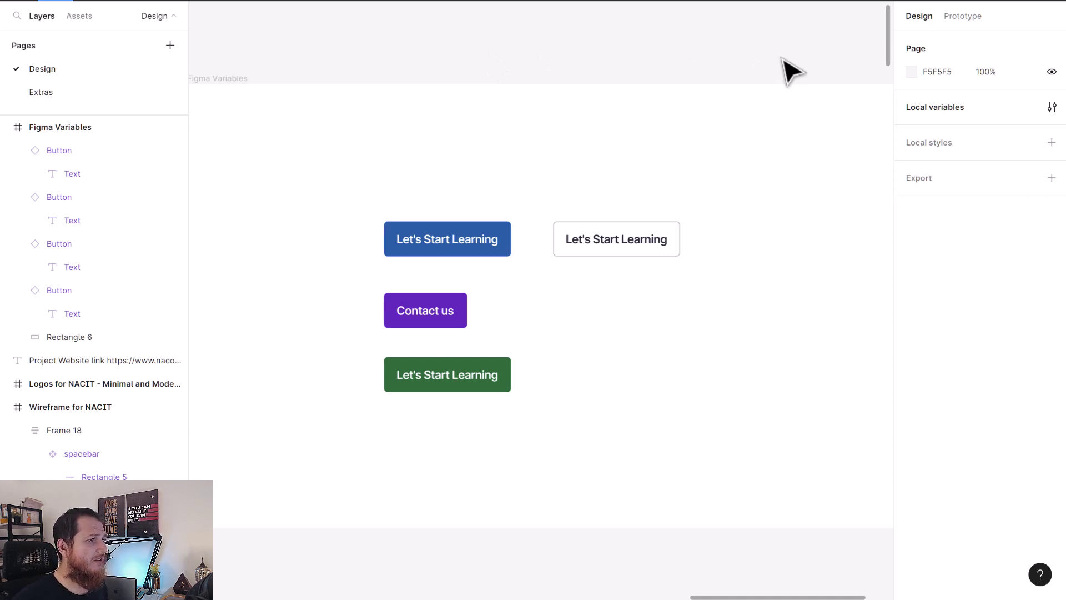
click(481, 240)
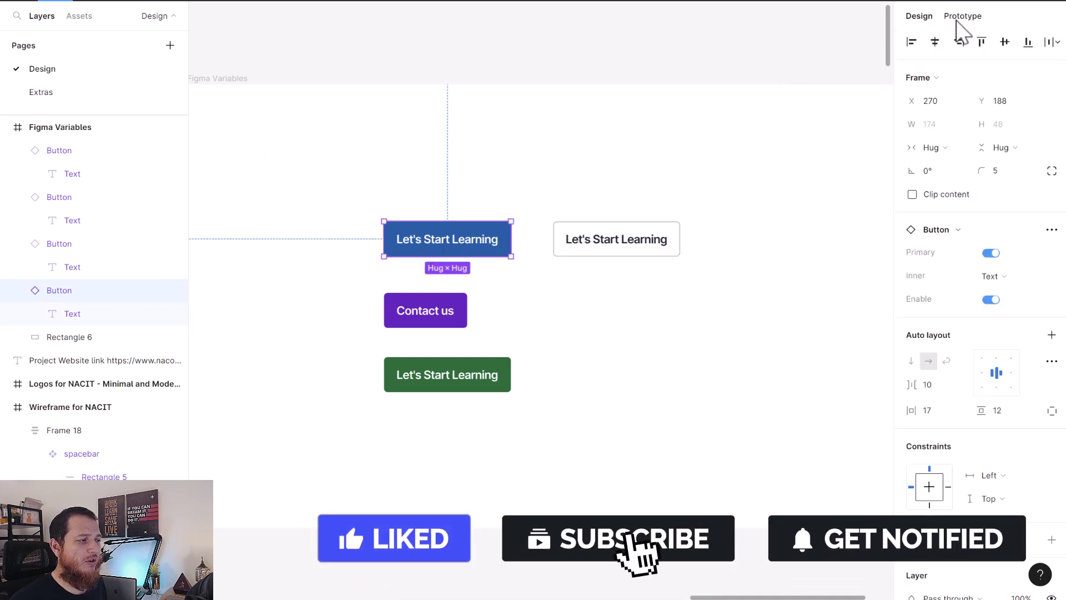
click(626, 46)
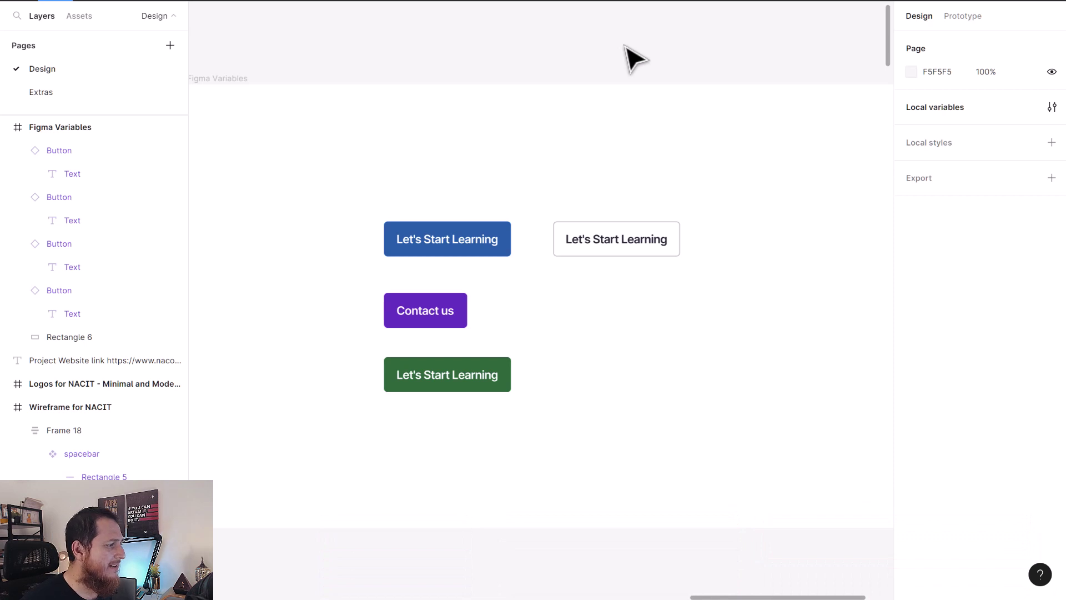
click(478, 248)
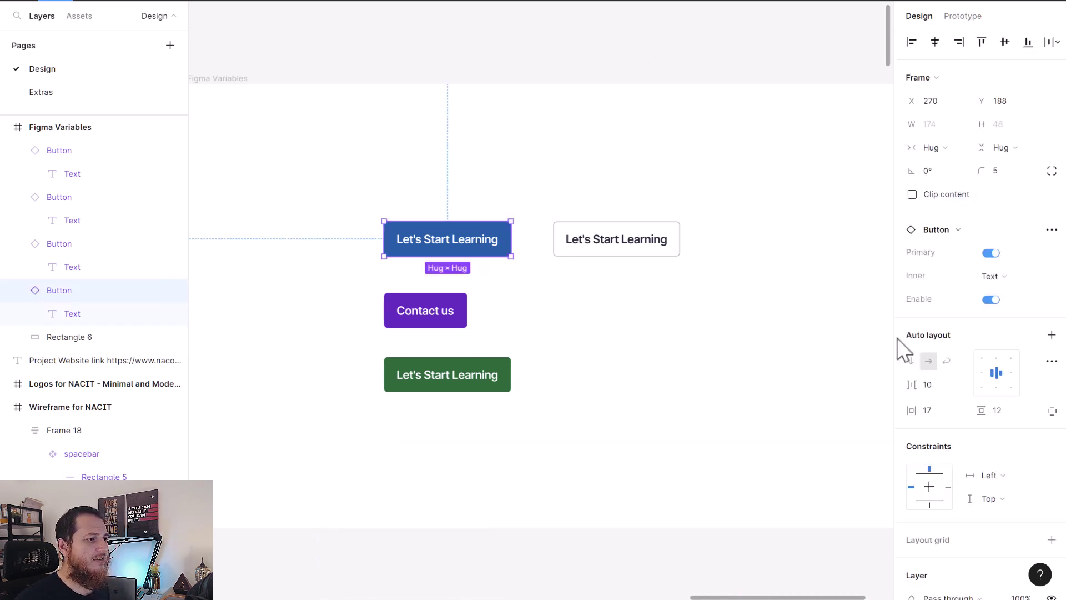
click(461, 253)
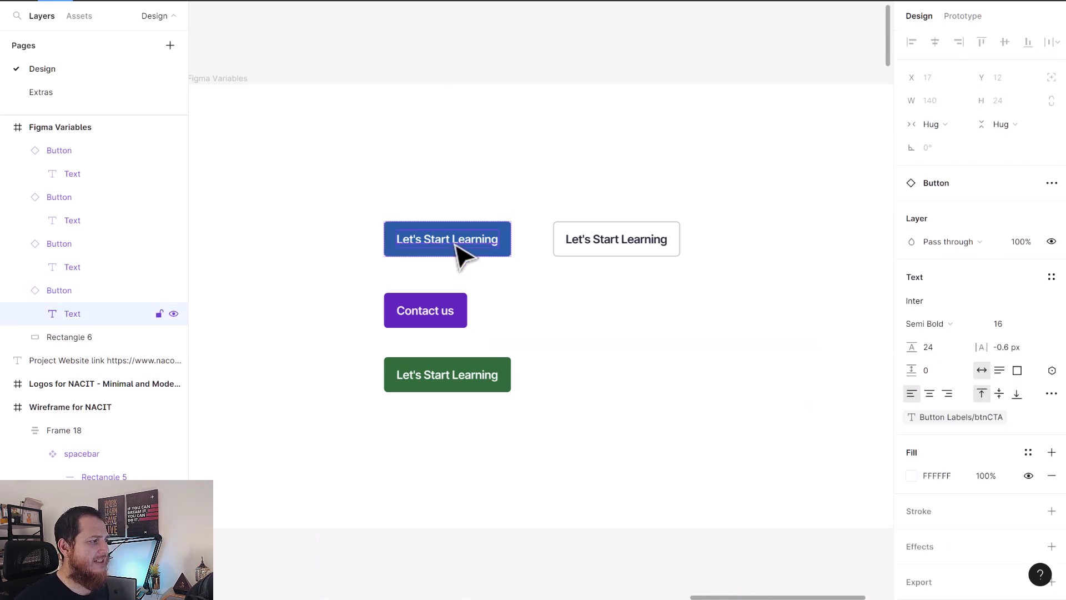
click(1052, 370)
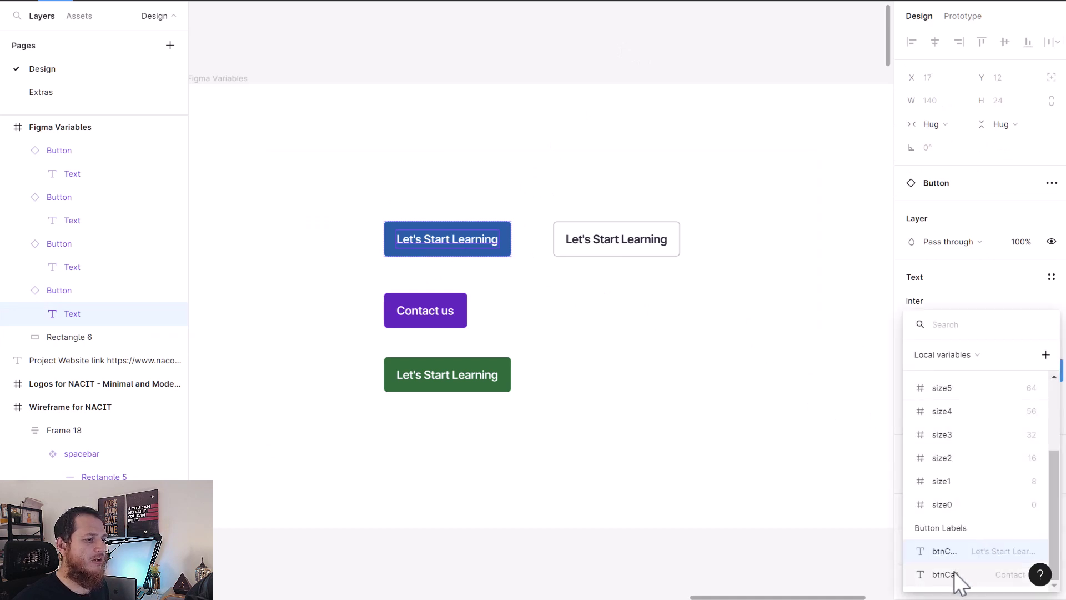
key(Return)
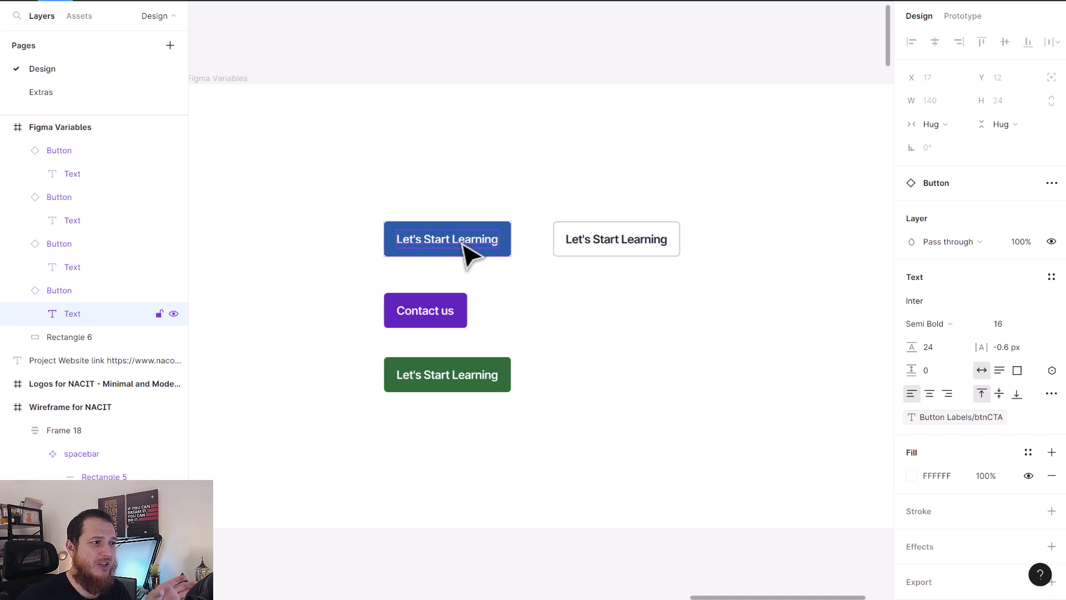
Replace btnCall's 'Contact us' value with 'Let's have a chat' in Button Labels.
click(587, 78)
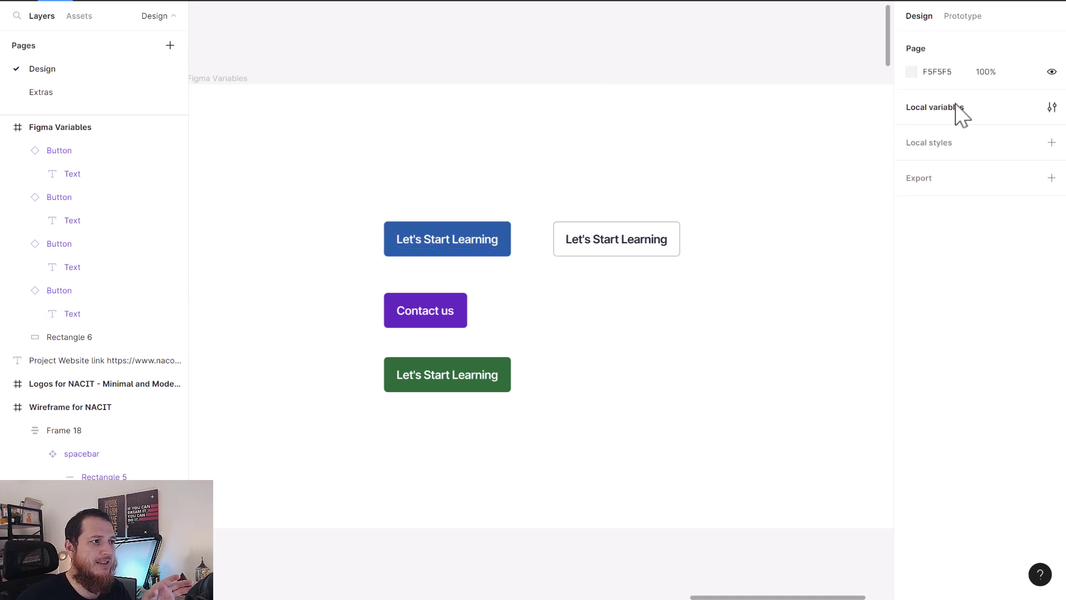
click(959, 110)
click(442, 182)
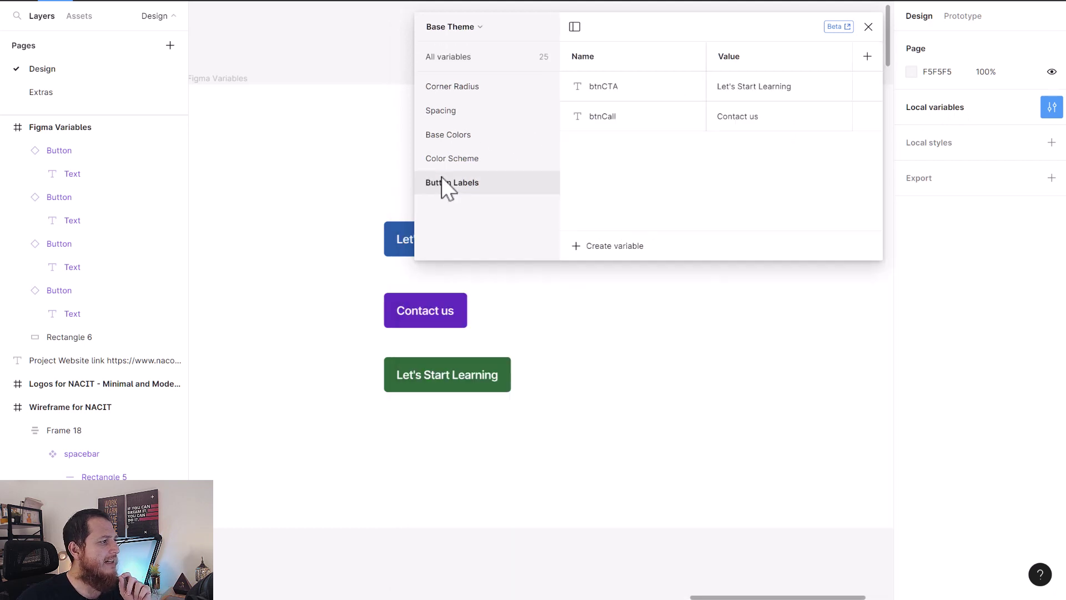
double_click(765, 116)
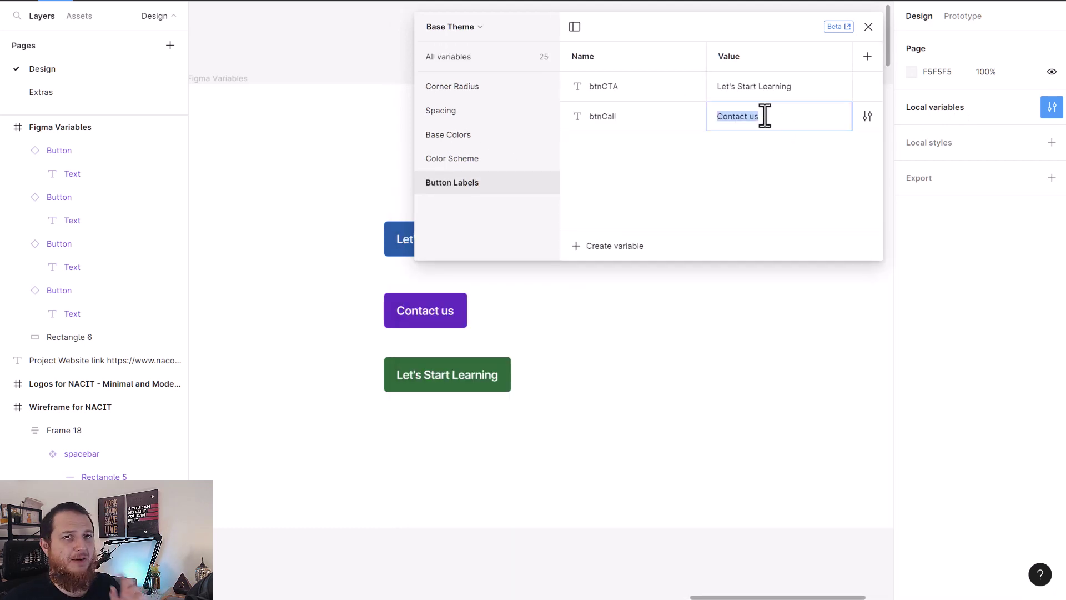
key(BackSpace)
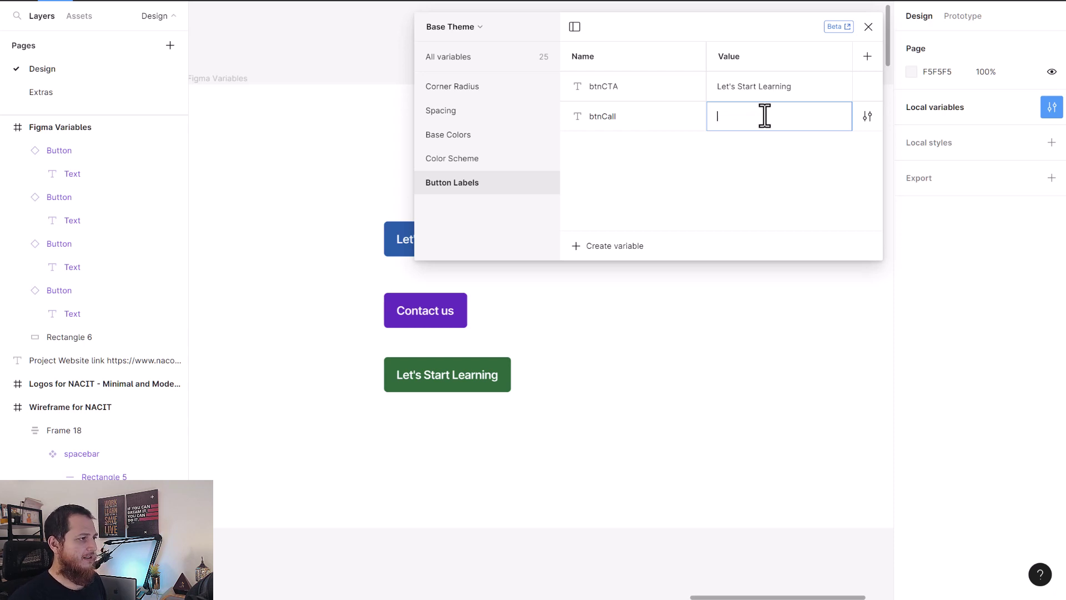
text(Let's hav)
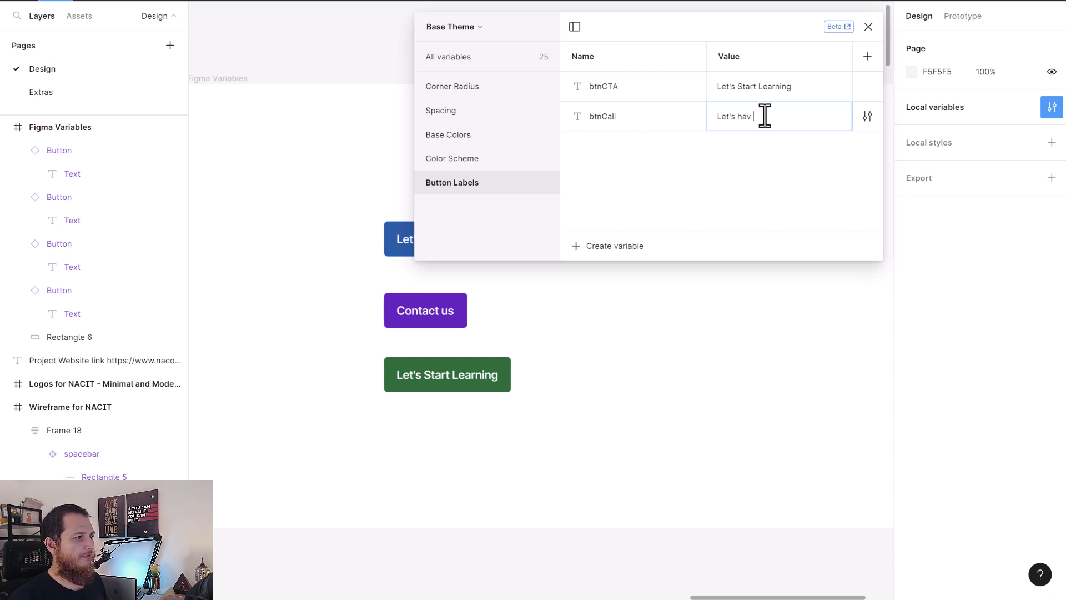
text(e a chat)
key(Return)
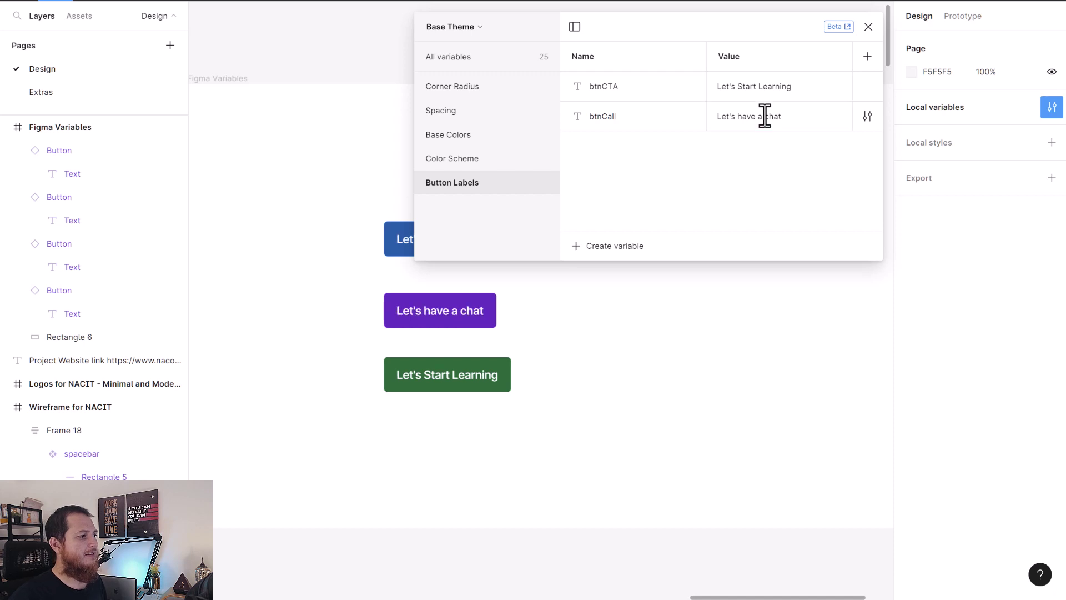
Drag the purple Let's have a chat button beneath the white Let's Start Learning button.
click(868, 27)
click(666, 311)
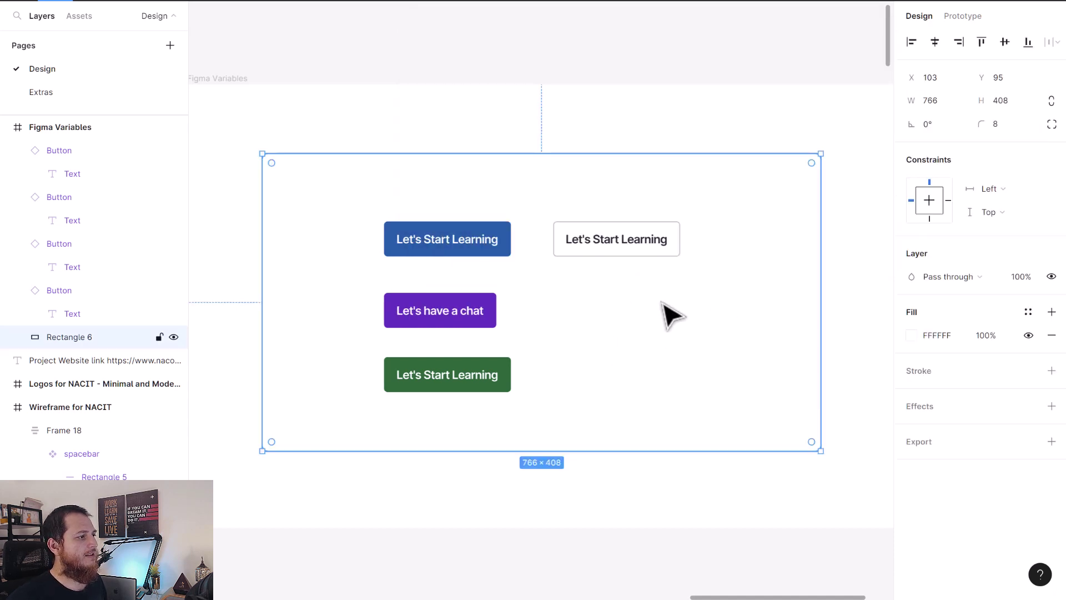
click(447, 321)
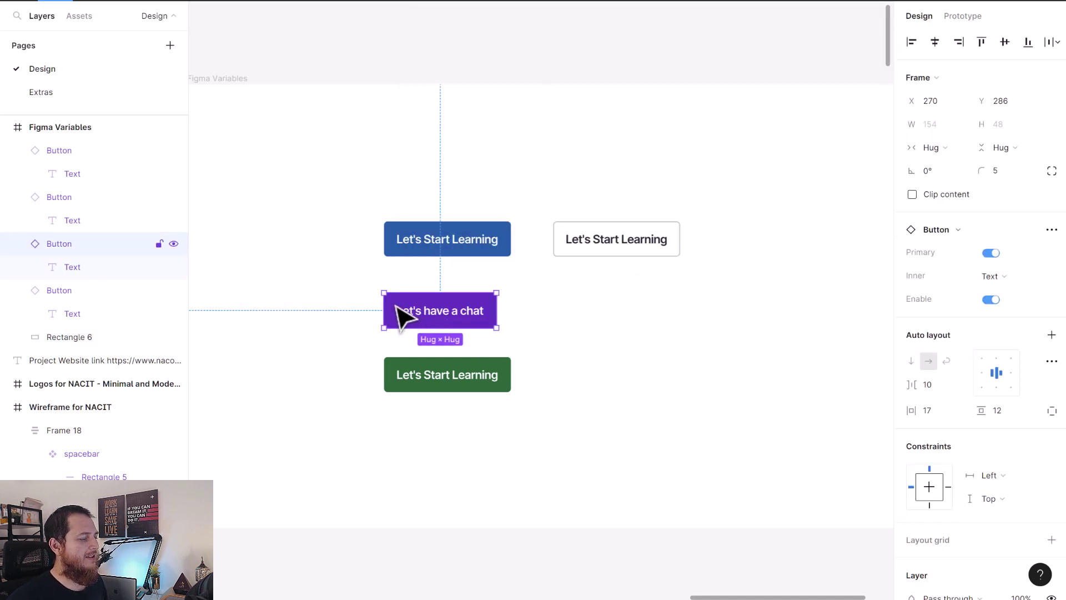
drag(400, 315, 573, 312)
click(566, 78)
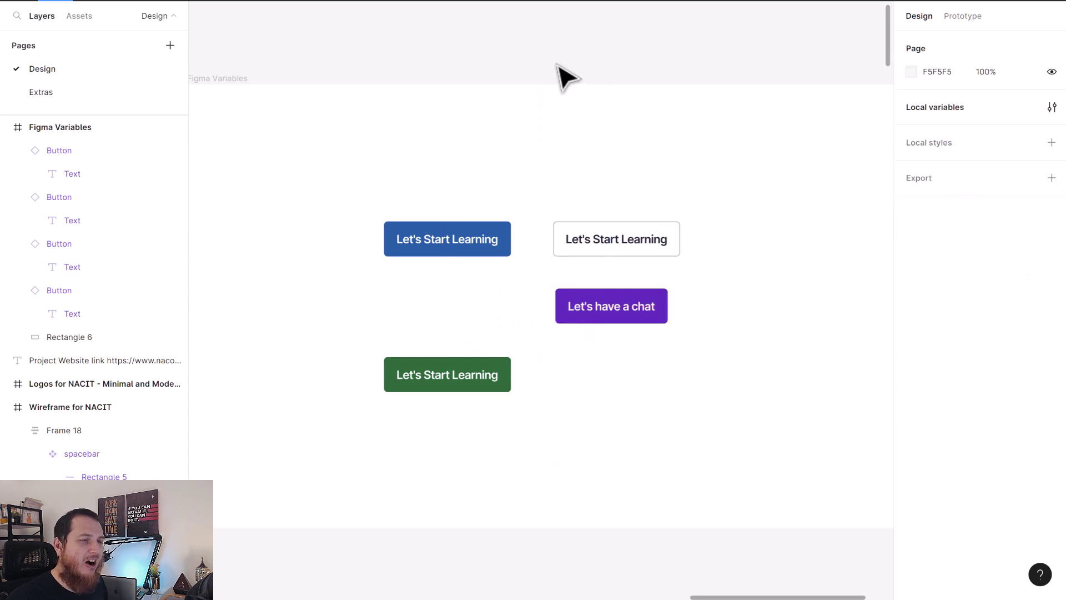